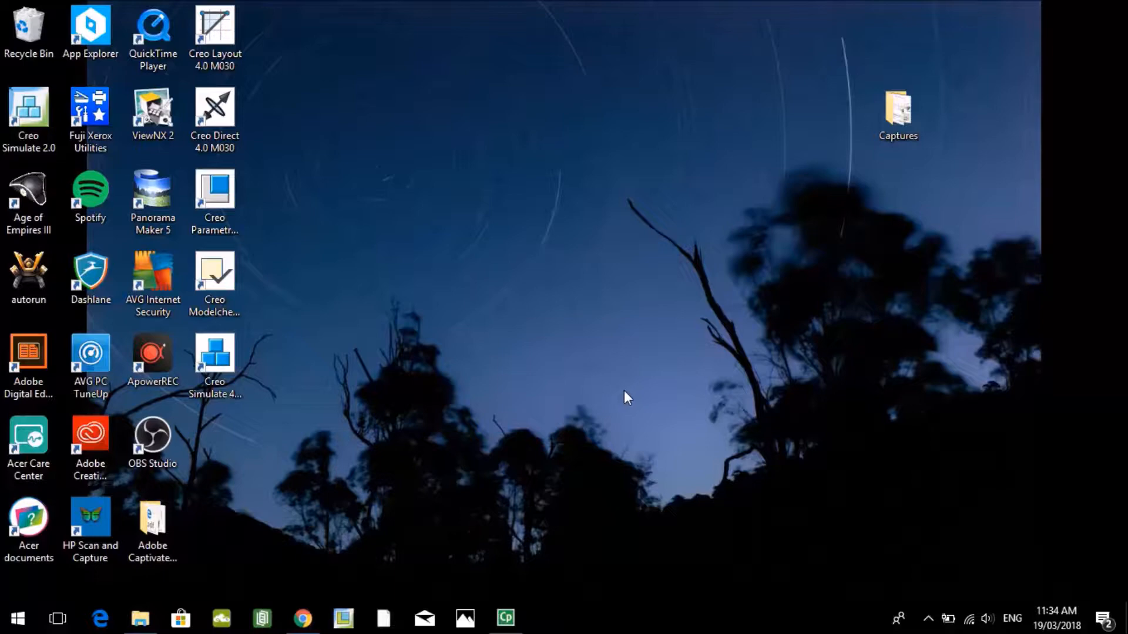
Launch Creo Parametric, proceed past the website security alert and decline the getting-started review to start working
double_click(228, 196)
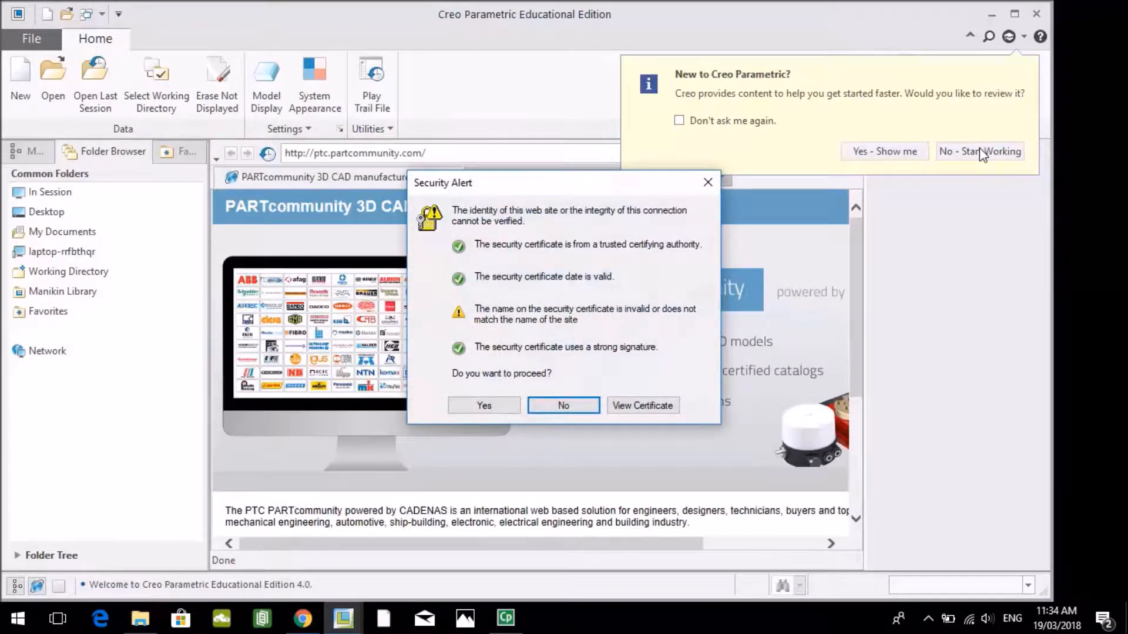
left_click(509, 403)
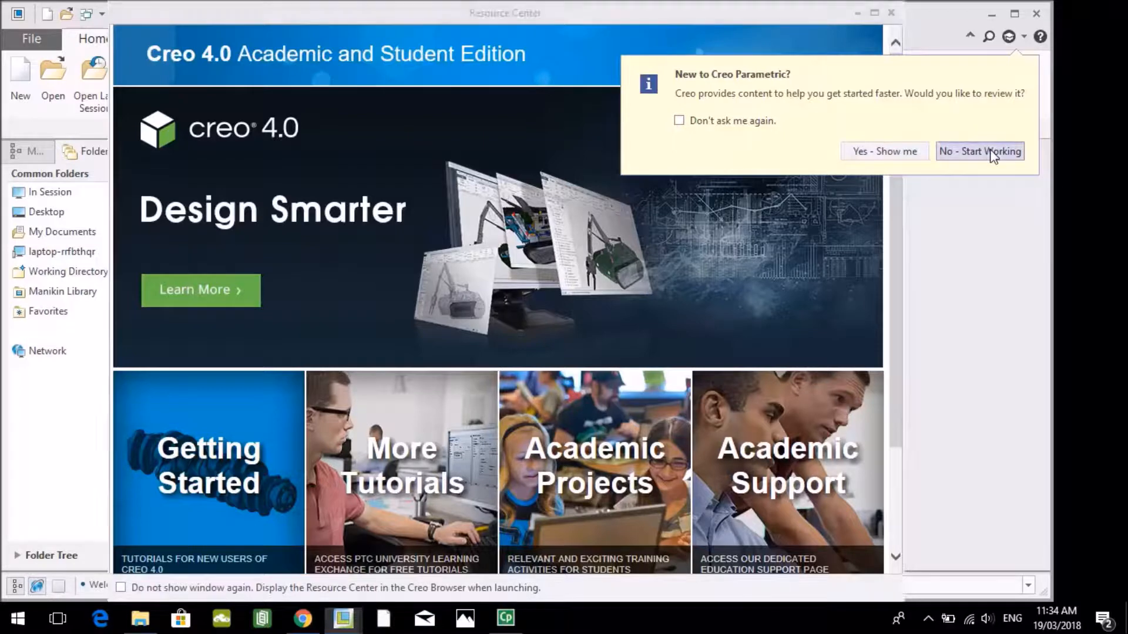
left_click(991, 152)
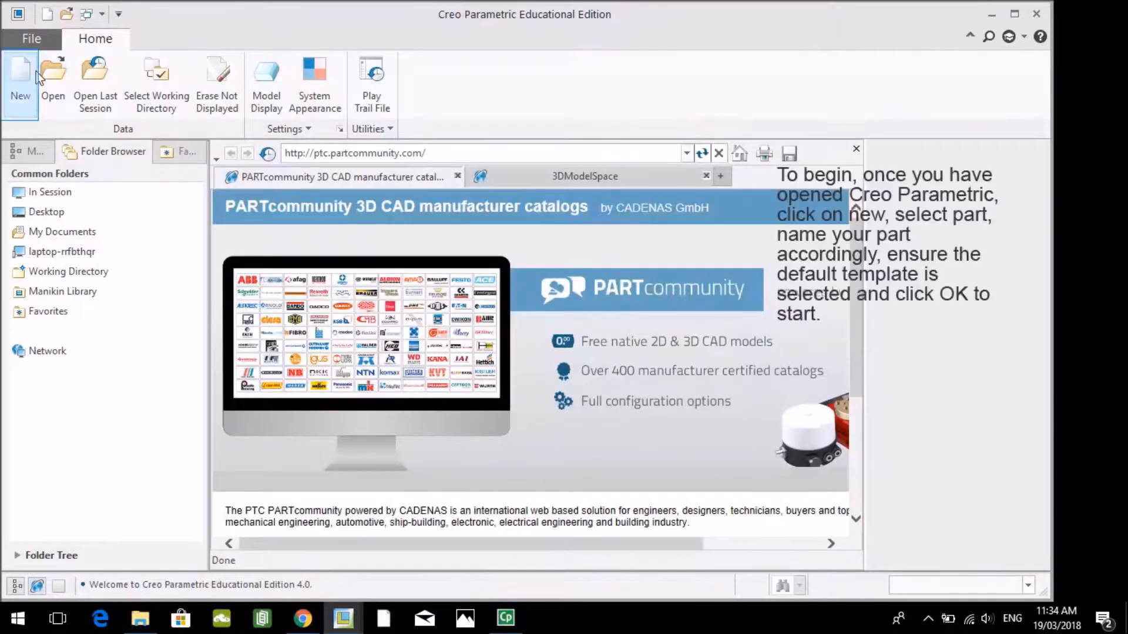
Create a new solid part named examplecube using the default template
left_click(20, 82)
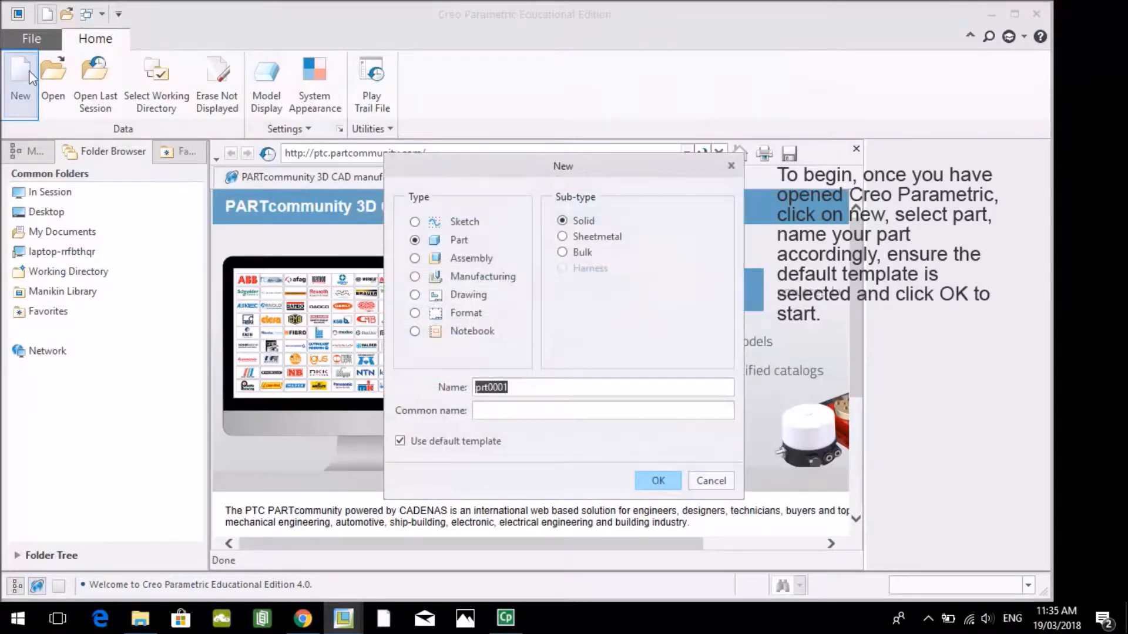
left_click(415, 239)
left_click_drag(533, 386, 429, 372)
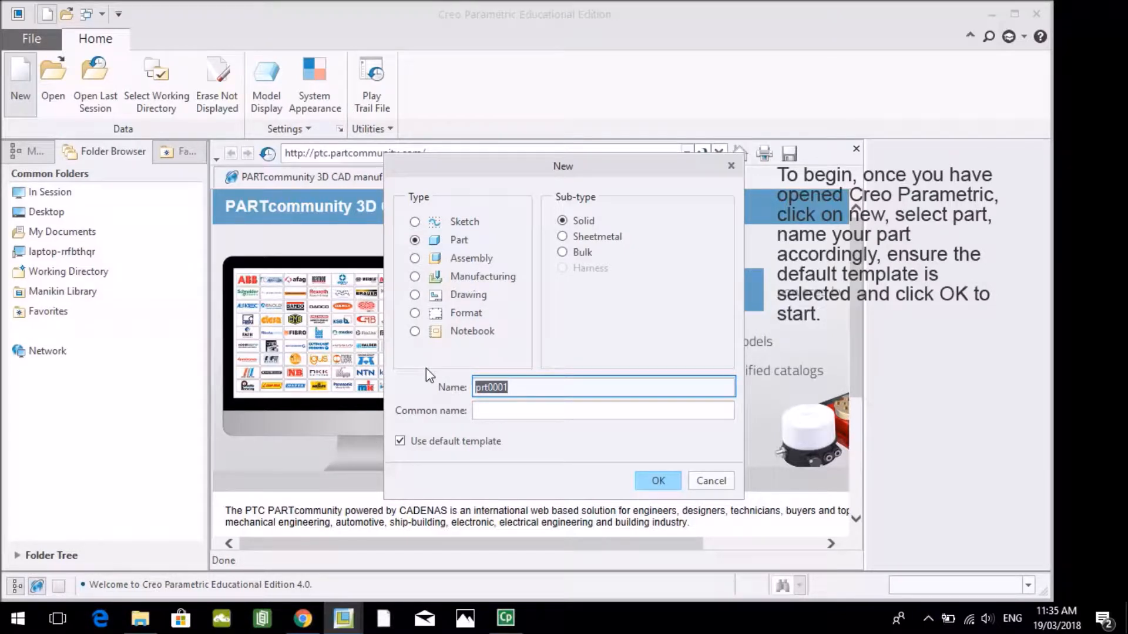
type("Examplw")
key("BackSpace")
type("e")
type("_Cube")
key("BackSpace")
key("BackSpace")
key("BackSpace")
key("BackSpace")
key("BackSpace")
type("cube")
left_click(659, 481)
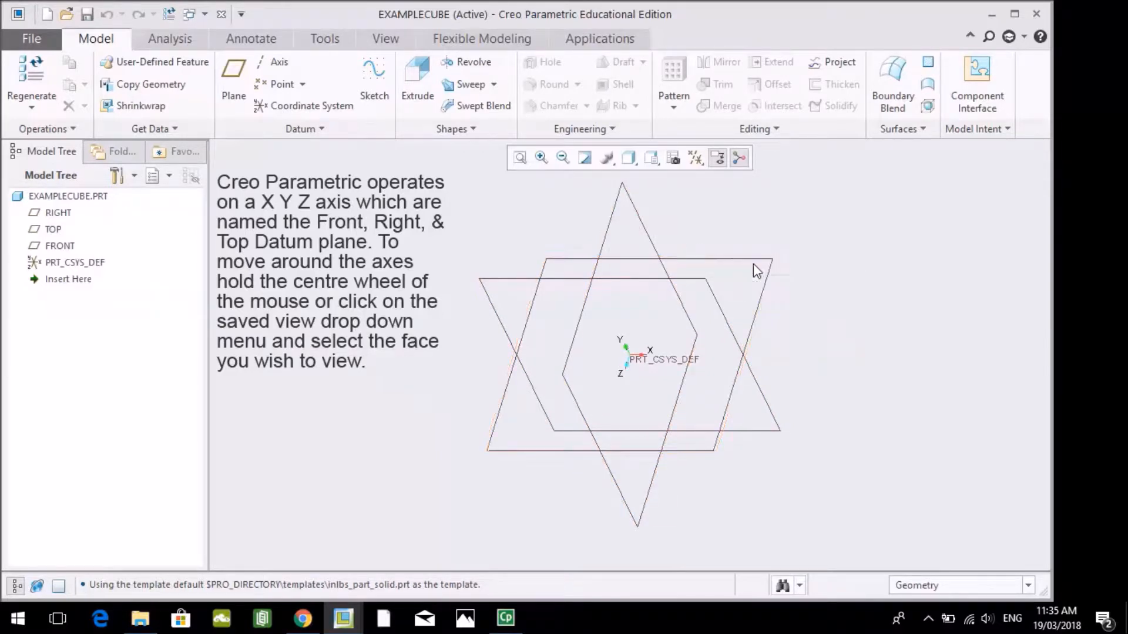
Examine the datum planes in the saved FRONT, RIGHT, BACK, TOP and BOTTOM views
left_click(657, 166)
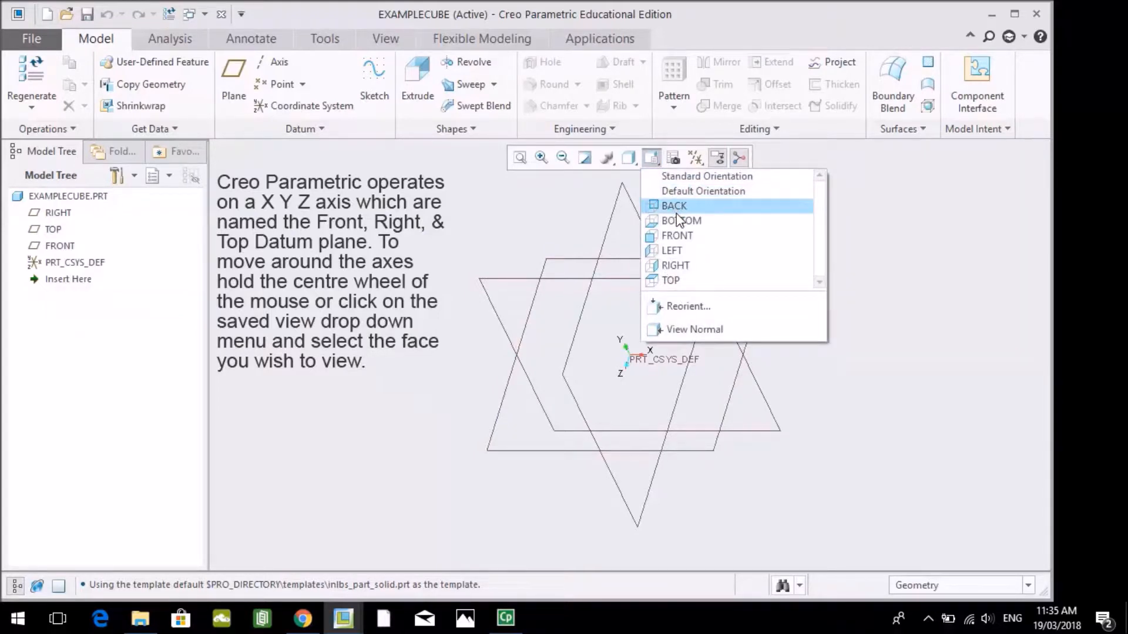
left_click(677, 235)
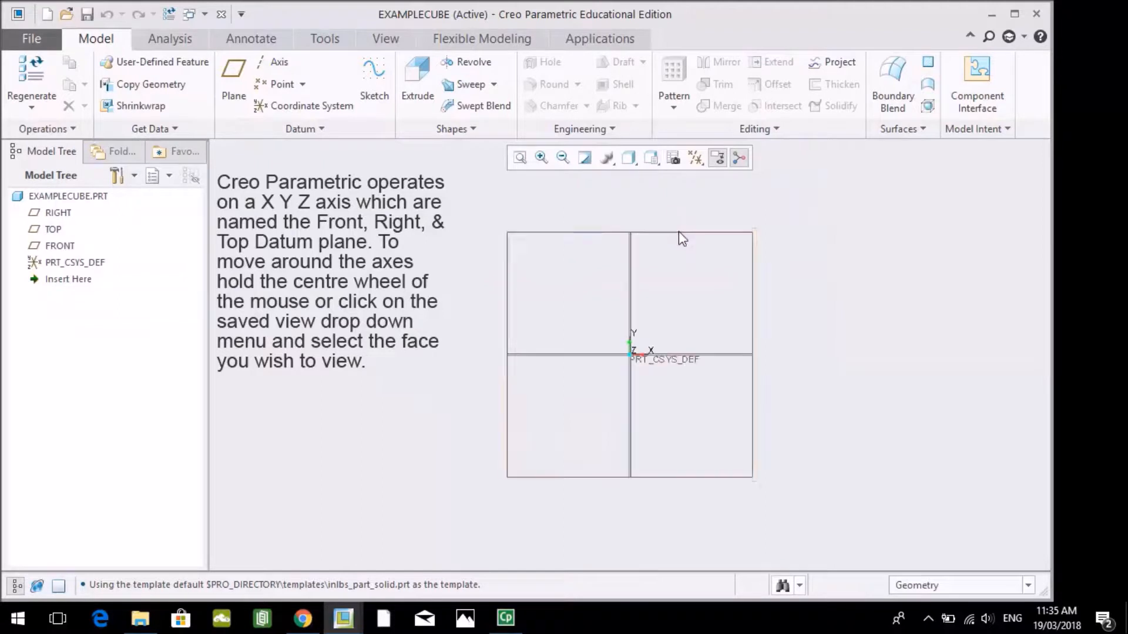
left_click(656, 165)
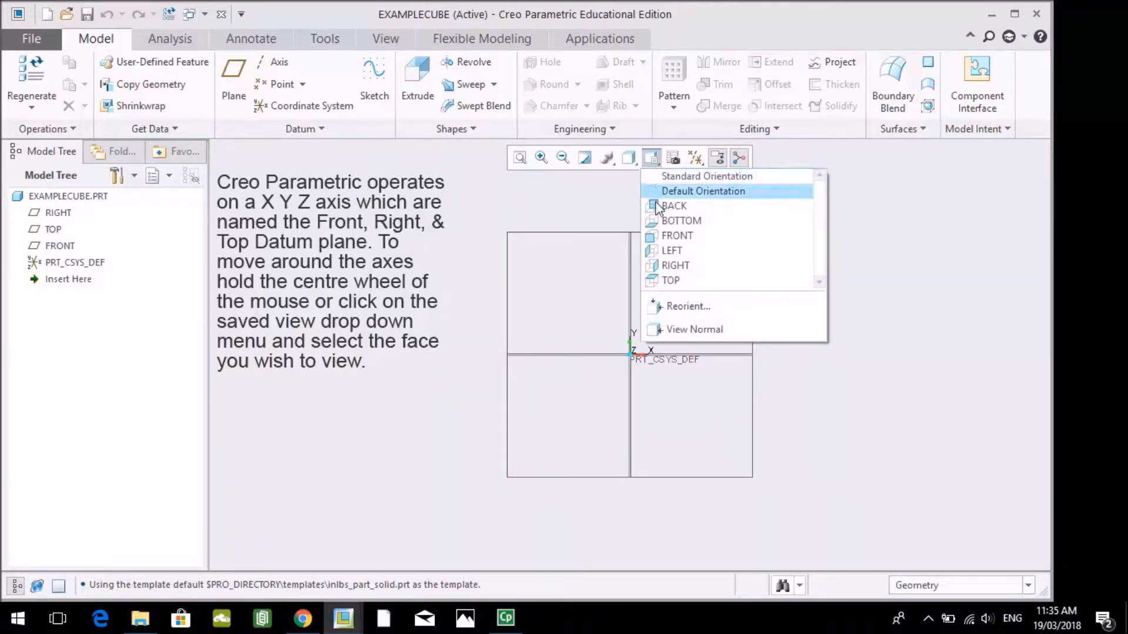
left_click(661, 235)
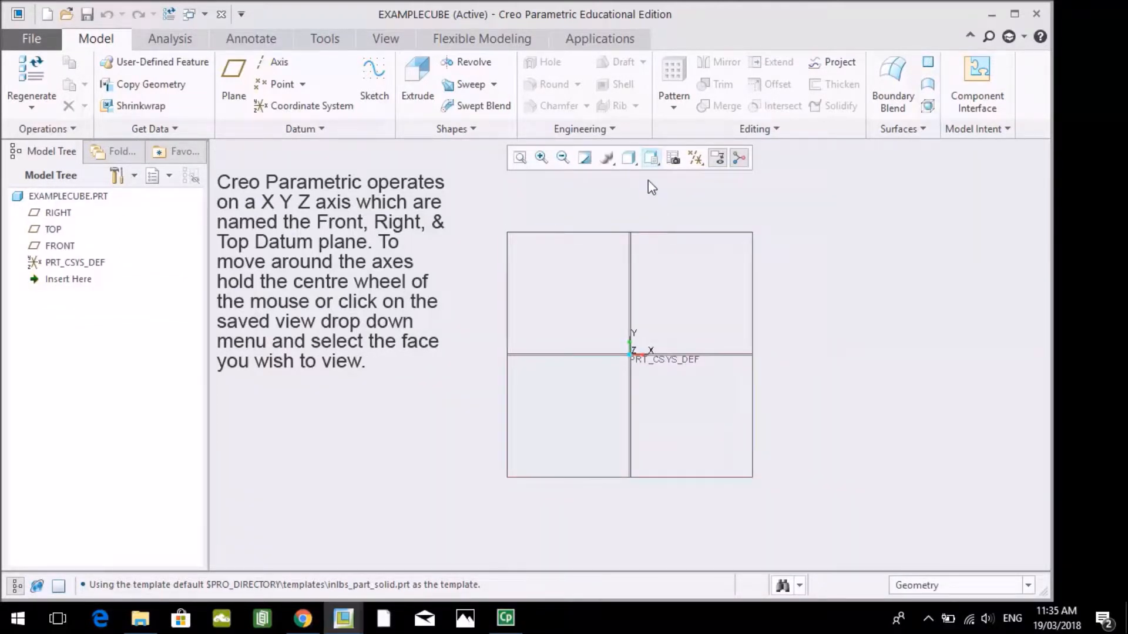
left_click(654, 164)
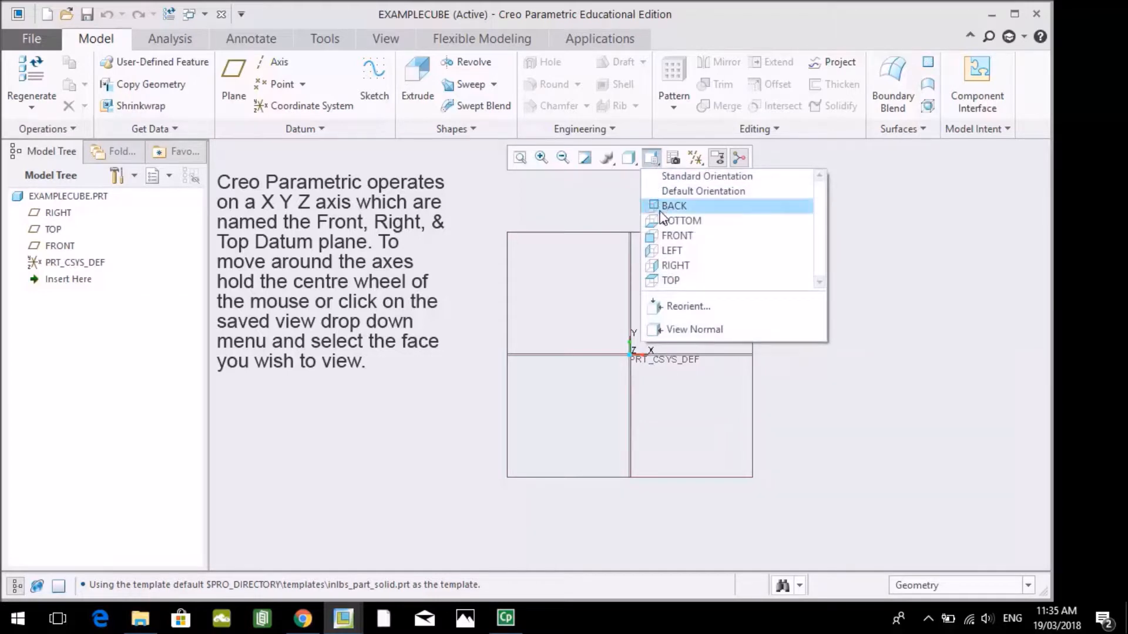
left_click(673, 265)
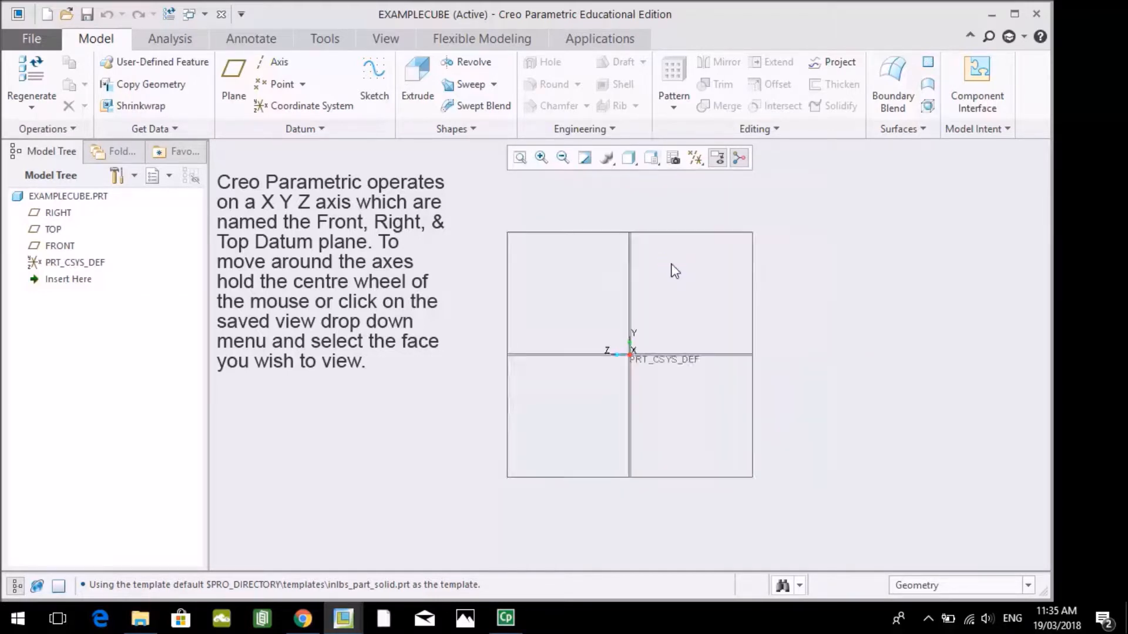
left_click(651, 157)
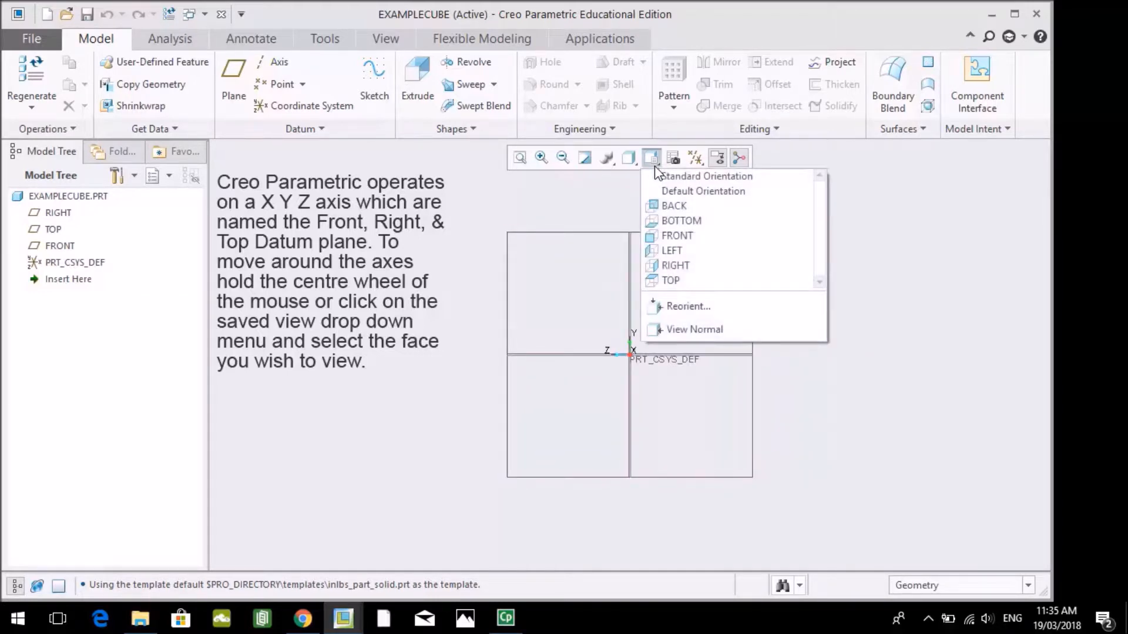
left_click(669, 208)
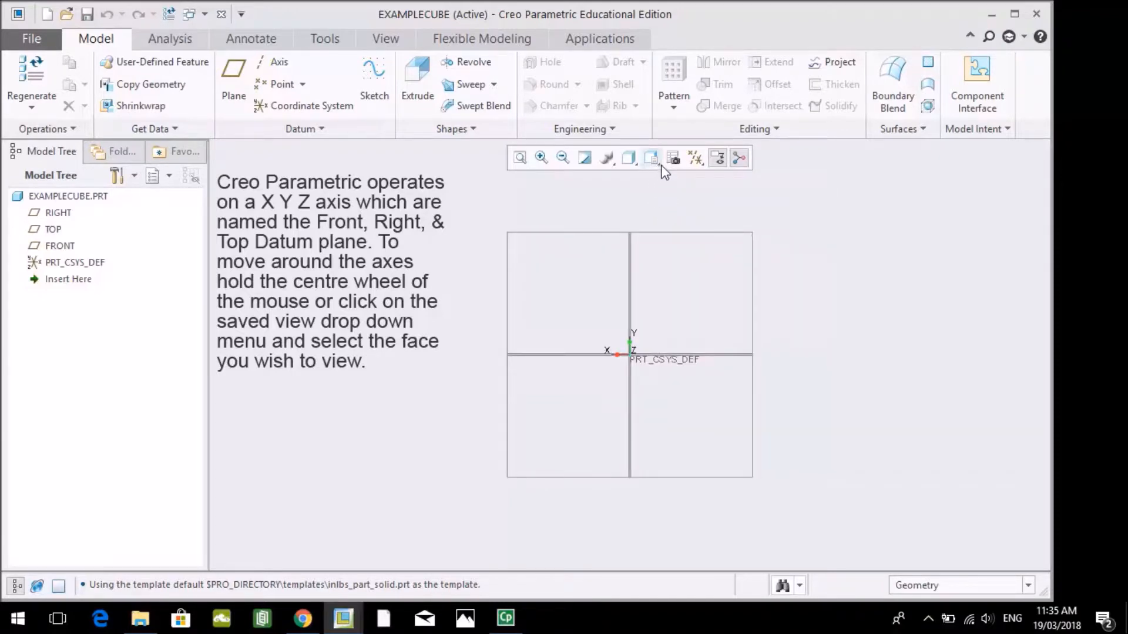
left_click(651, 158)
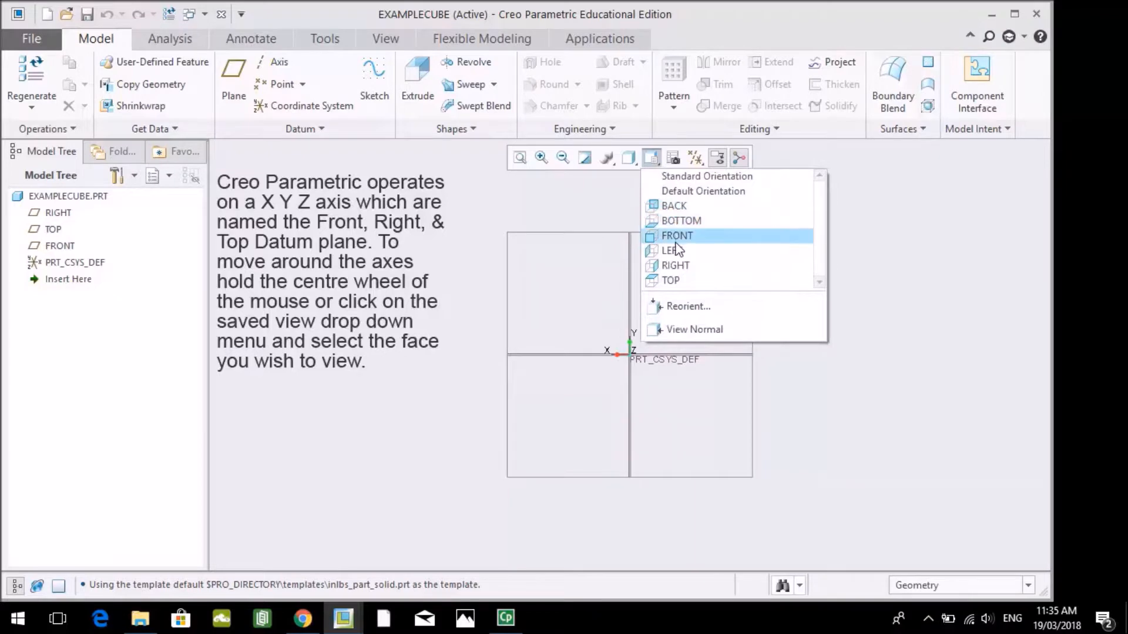
left_click(672, 280)
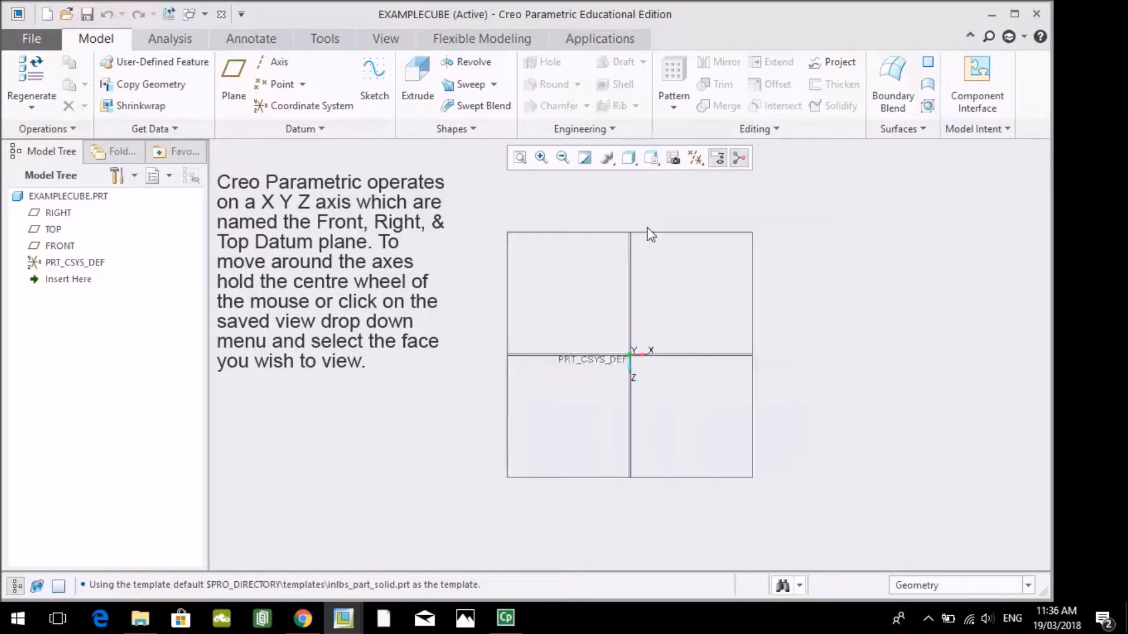
left_click(651, 158)
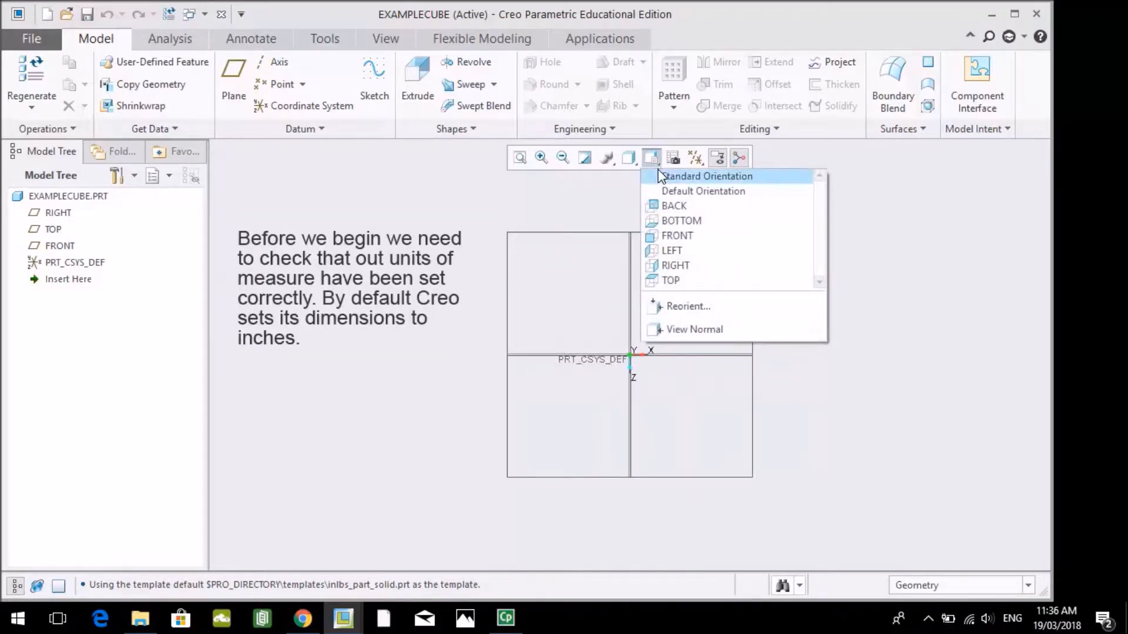
left_click(670, 220)
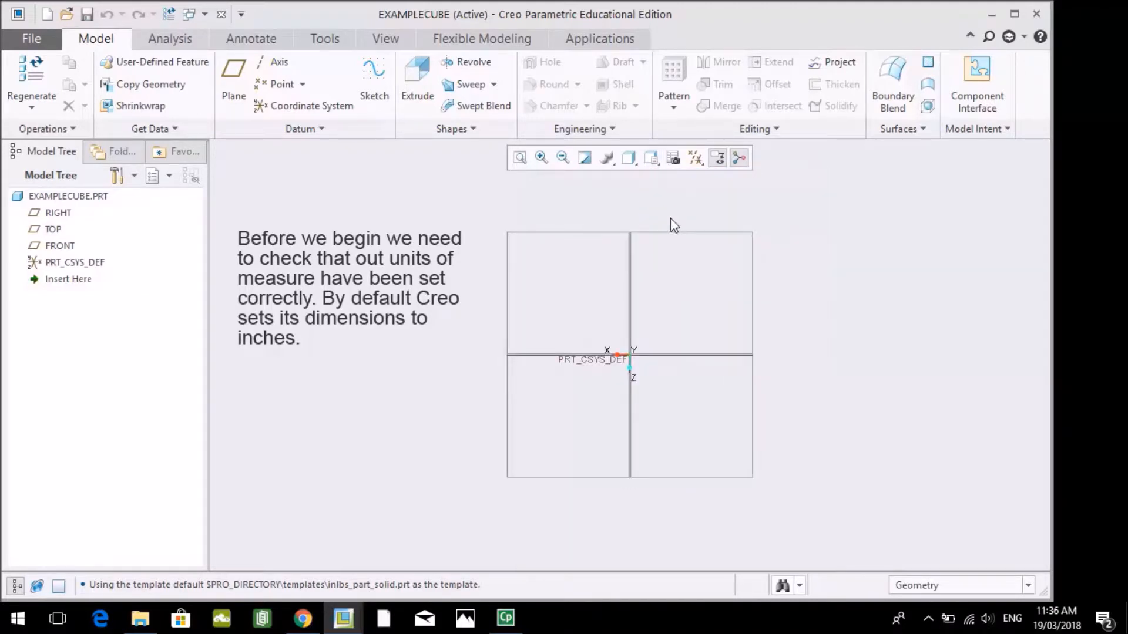
Maximize the window and open the units settings from the part's model properties
left_click(1015, 15)
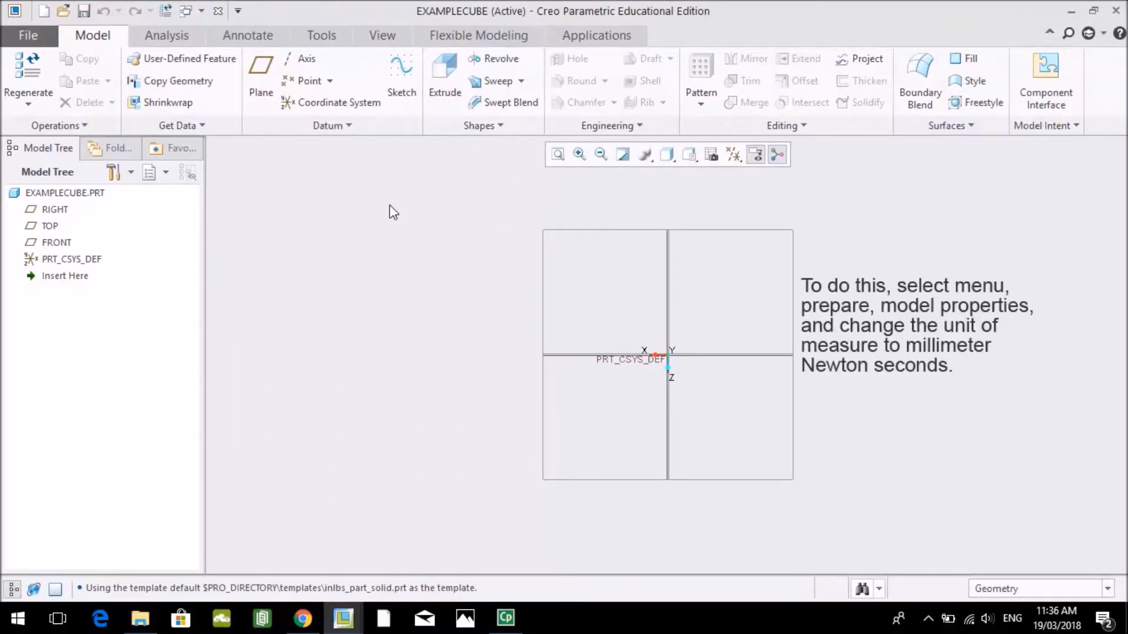
left_click(42, 39)
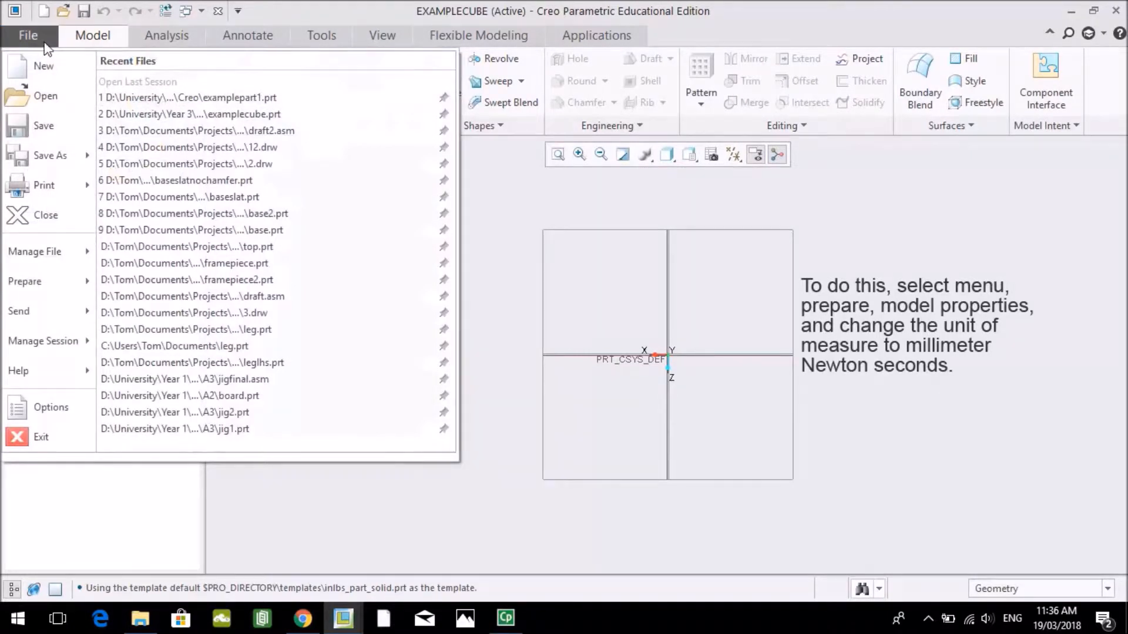
mouse_move(62, 256)
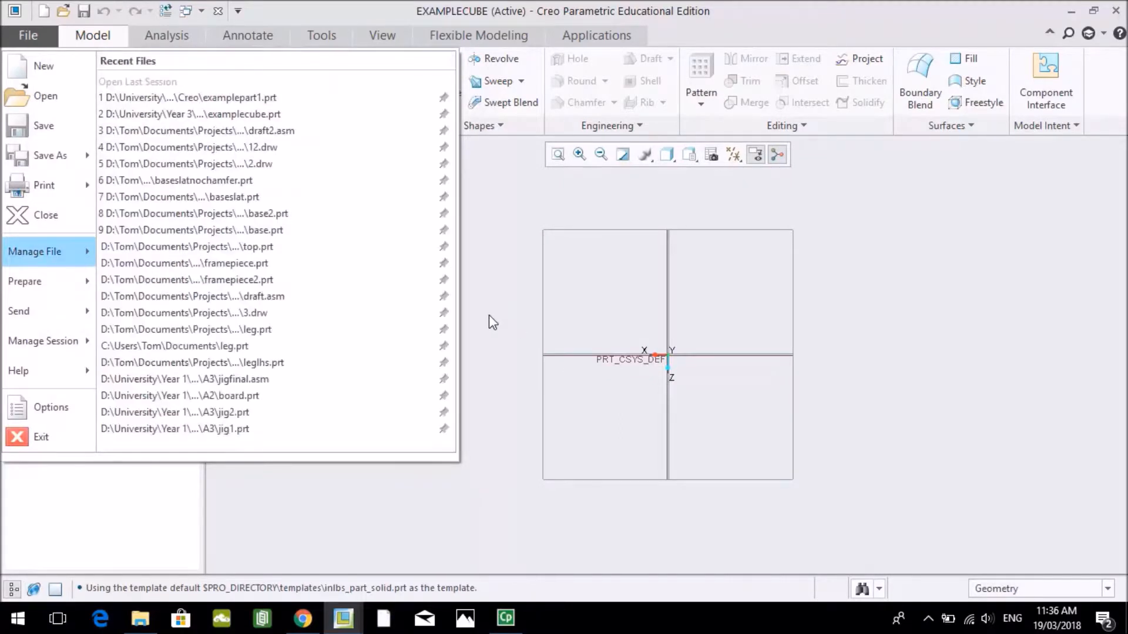
left_click(81, 280)
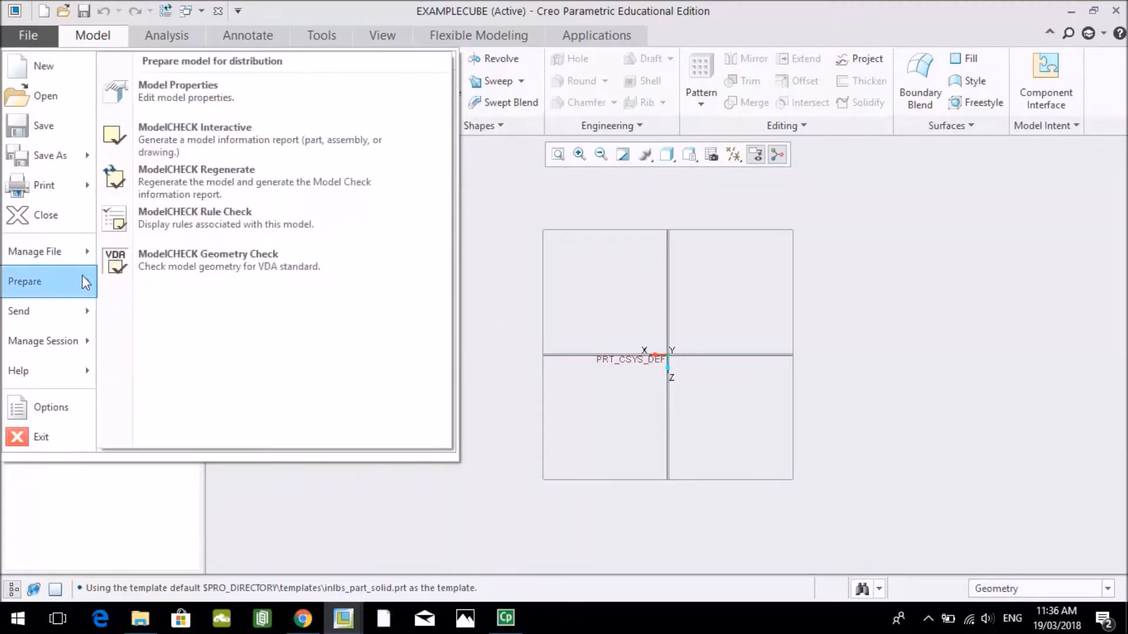
left_click(191, 95)
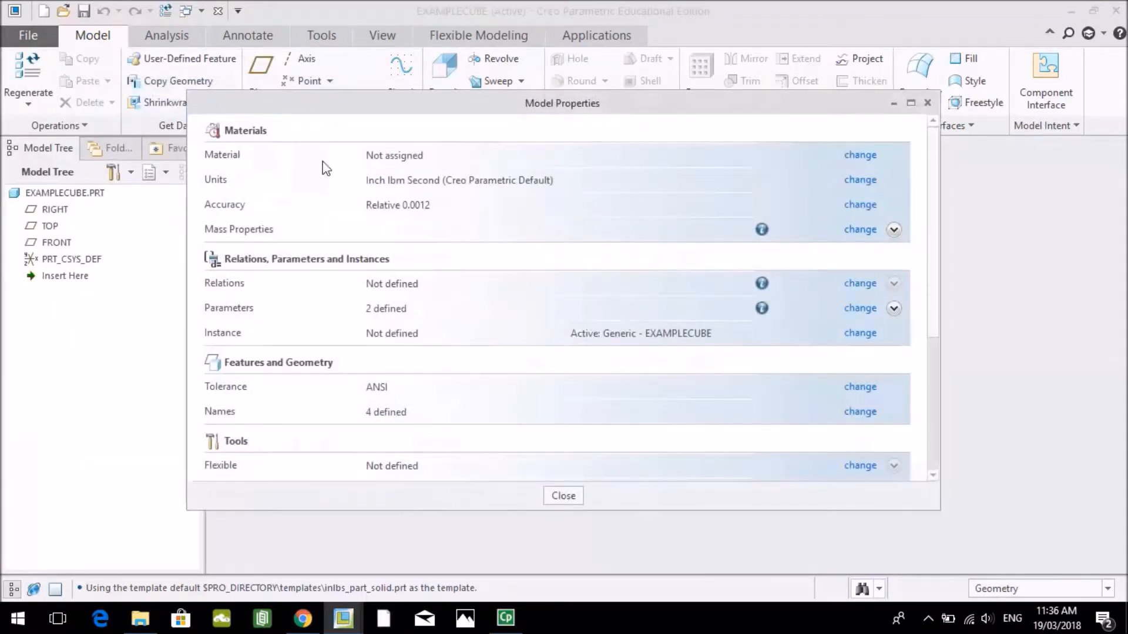
left_click(856, 178)
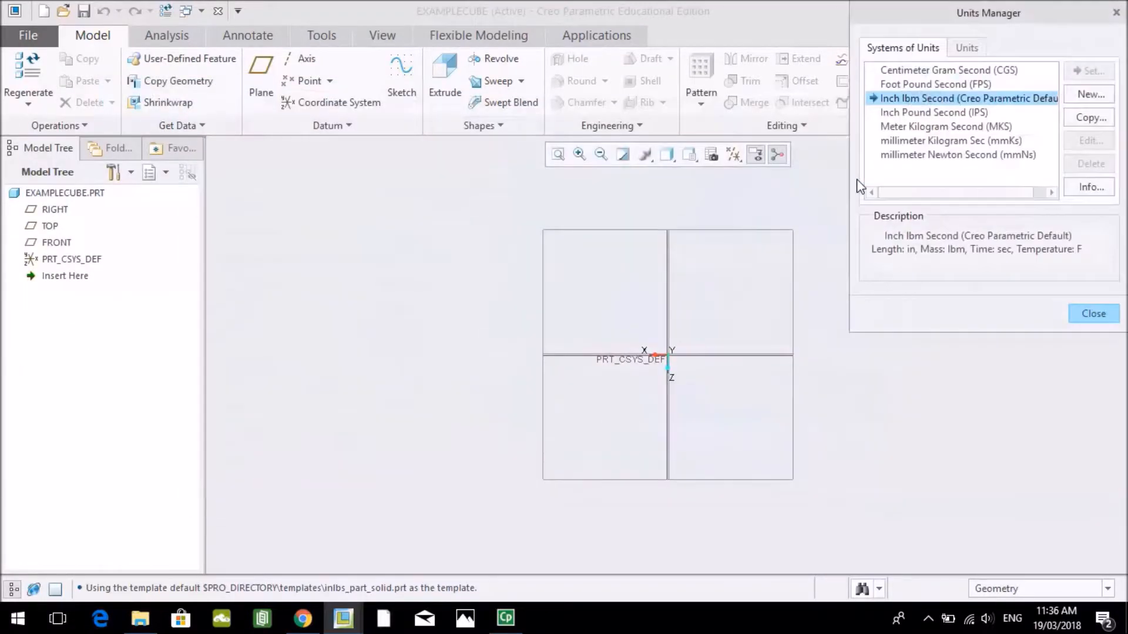
Set the part's unit system to millimeter Newton Second (mmNs), interpreting dimensions so 1" becomes 1mm, and close the model properties
left_click(907, 156)
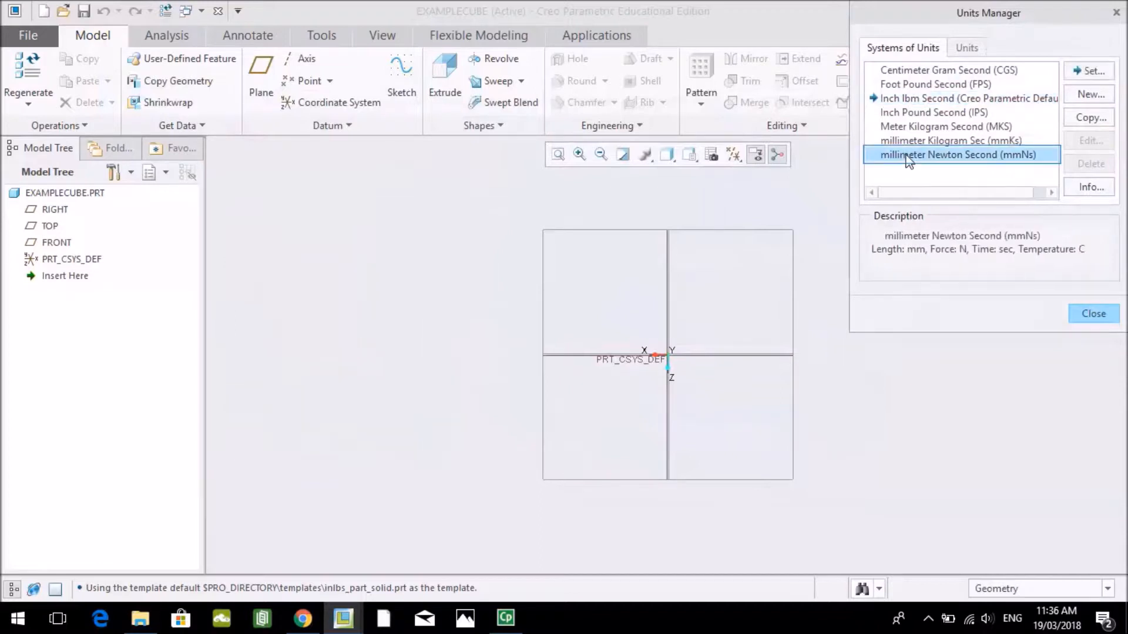
left_click(1091, 71)
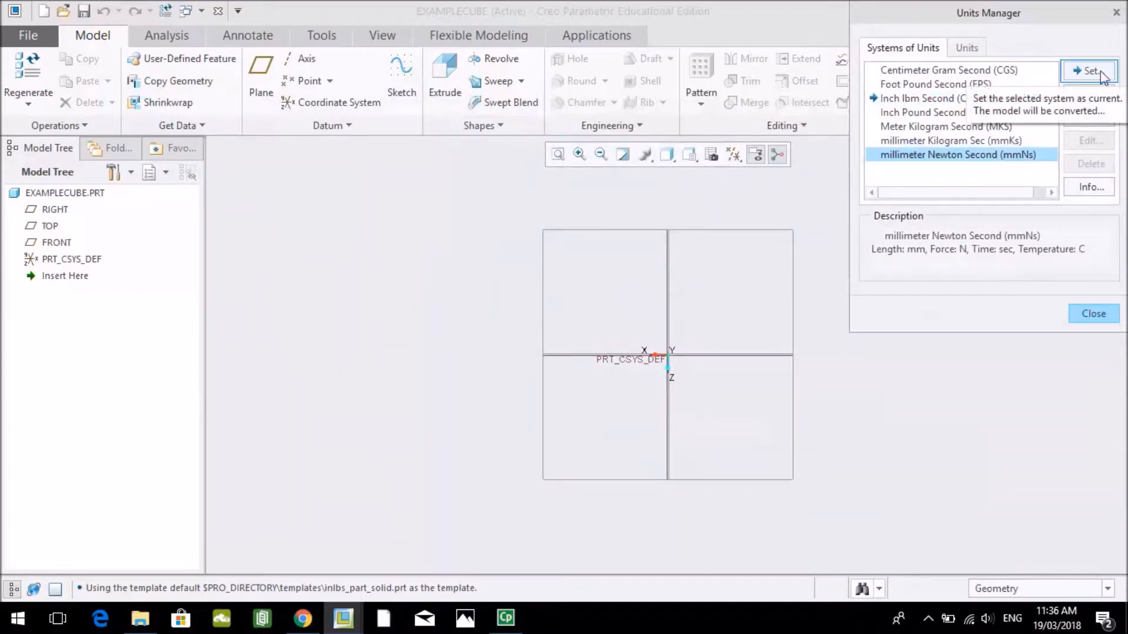
left_click(1102, 75)
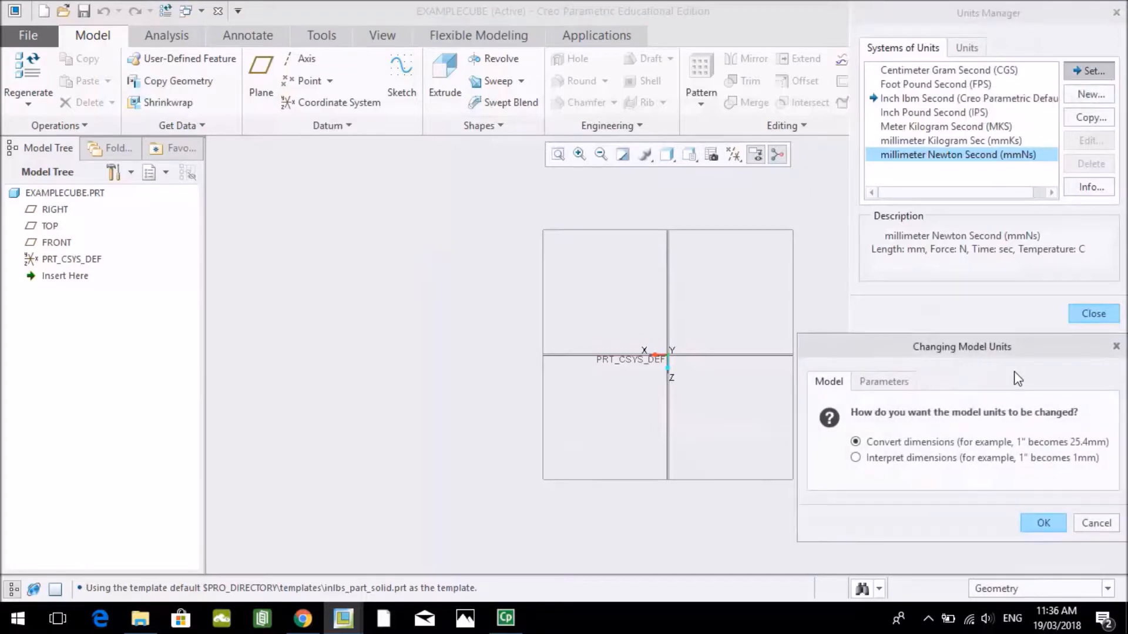
left_click(855, 457)
left_click(1043, 522)
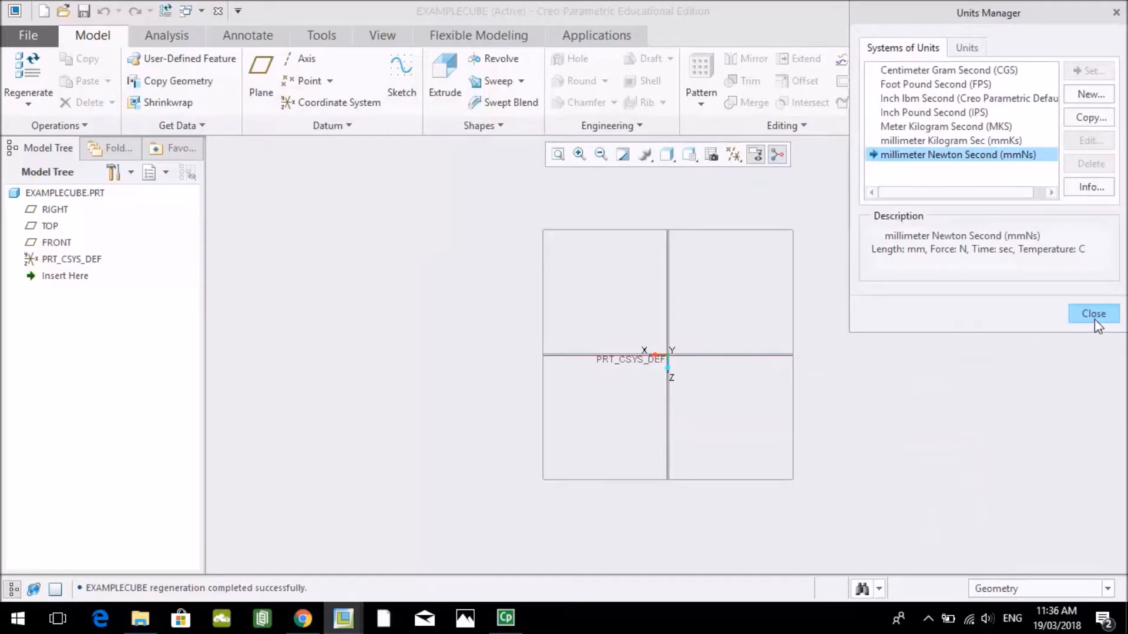
left_click(1116, 12)
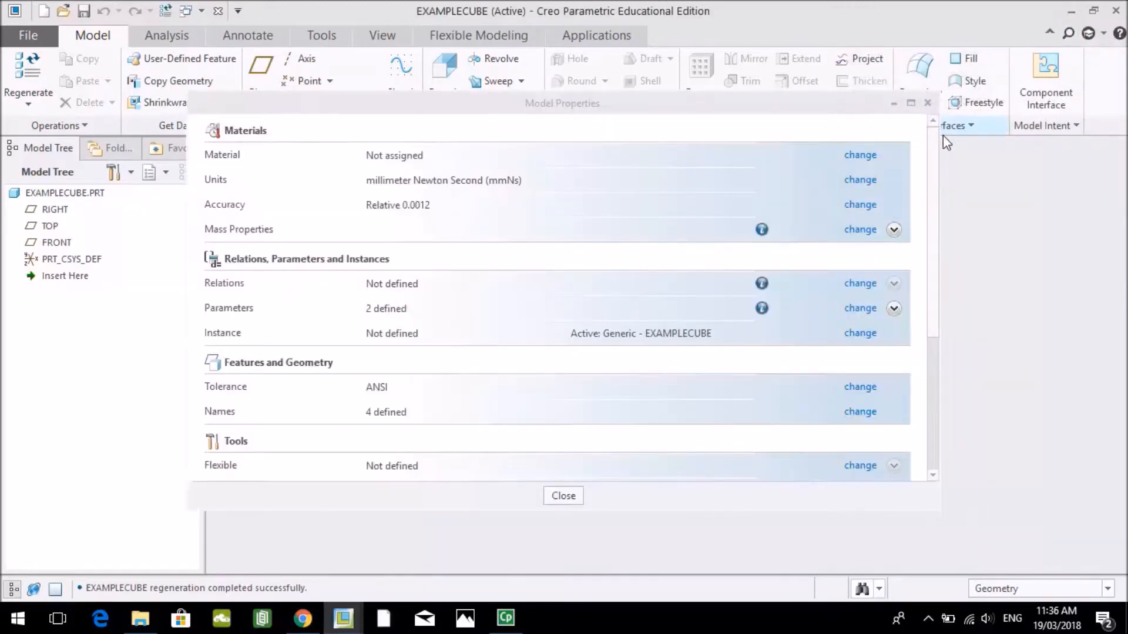
left_click(927, 104)
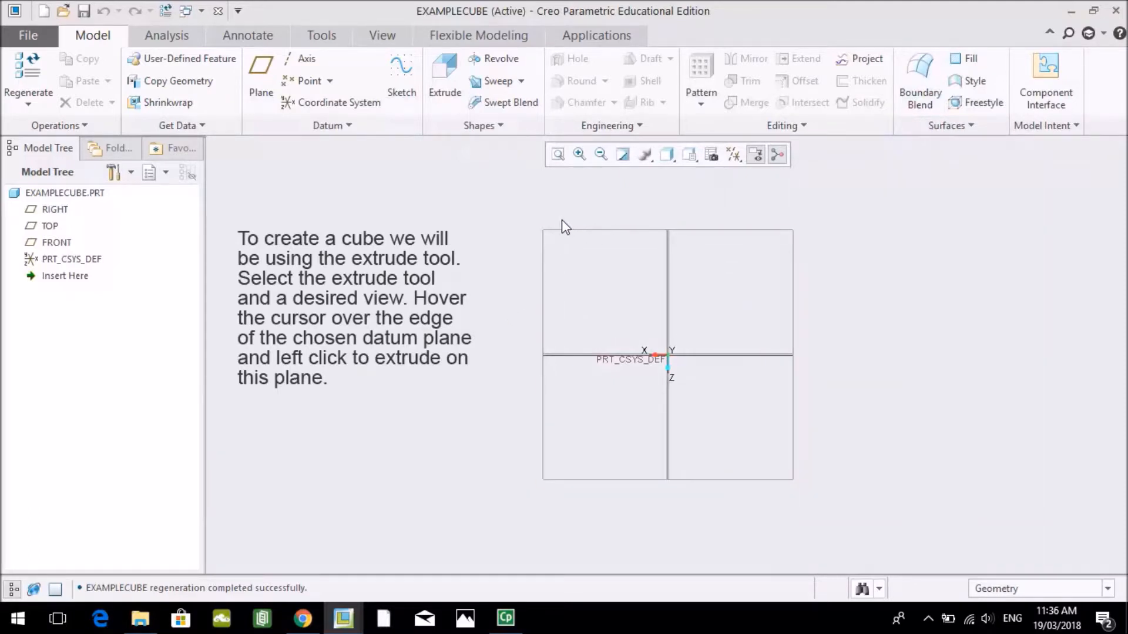
Start an Extrude in the TOP view and open its sketch on the TOP datum plane
left_click(445, 81)
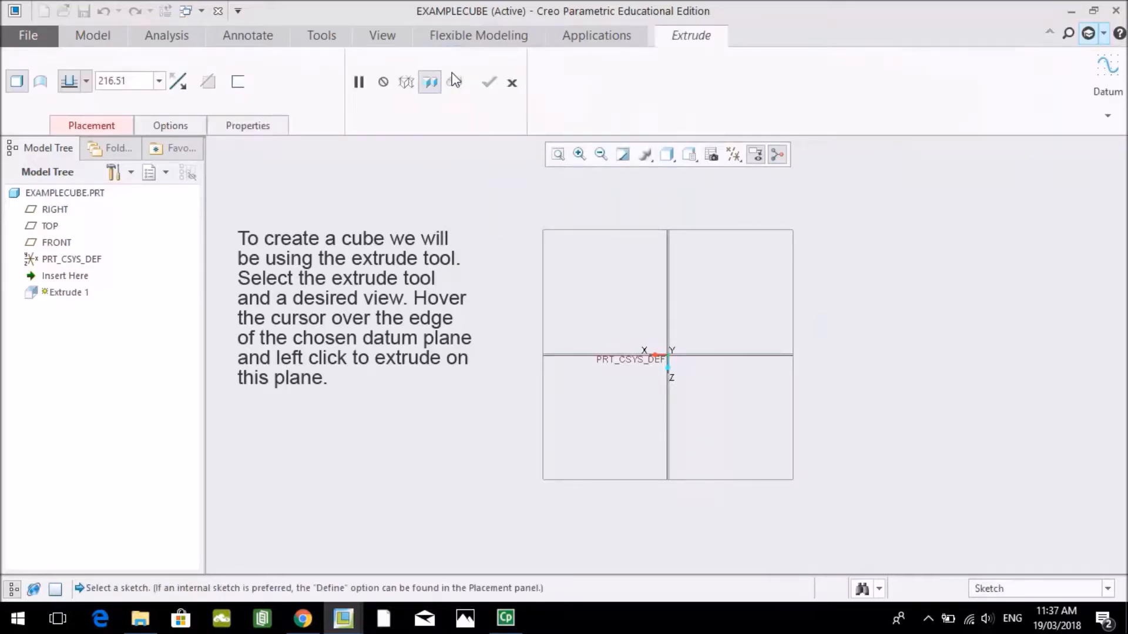
left_click(688, 155)
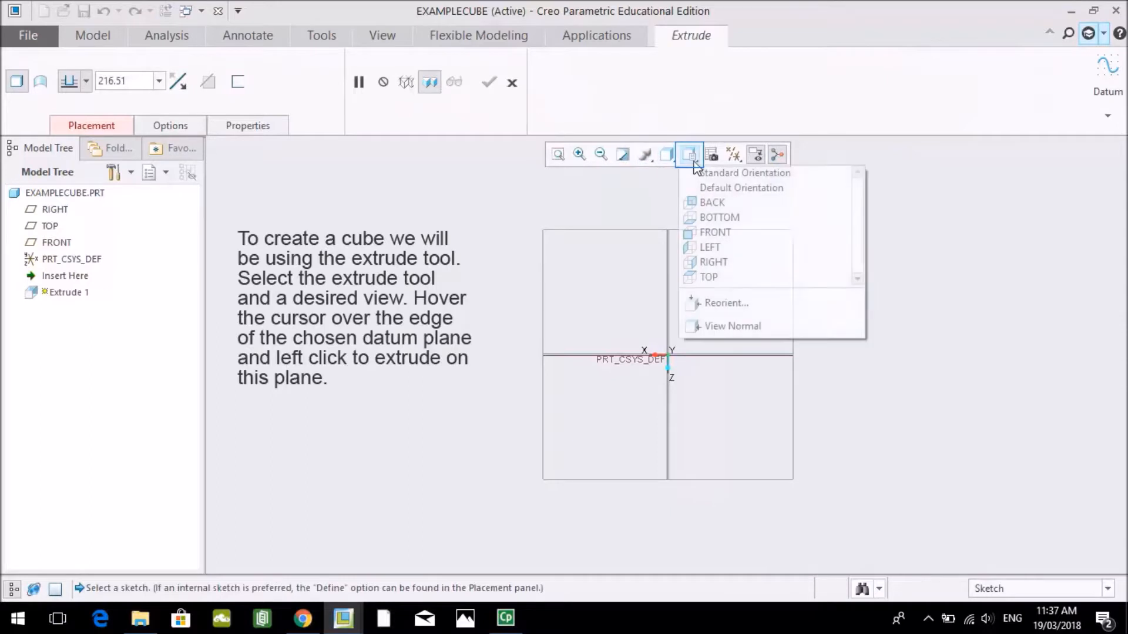
left_click(710, 276)
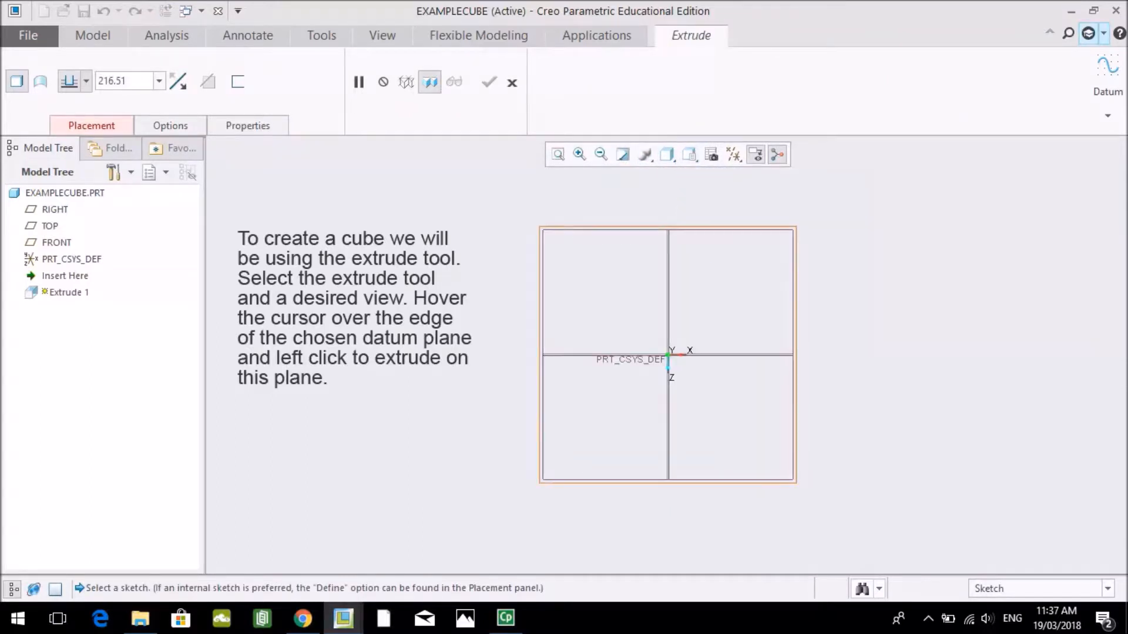
left_click(619, 231)
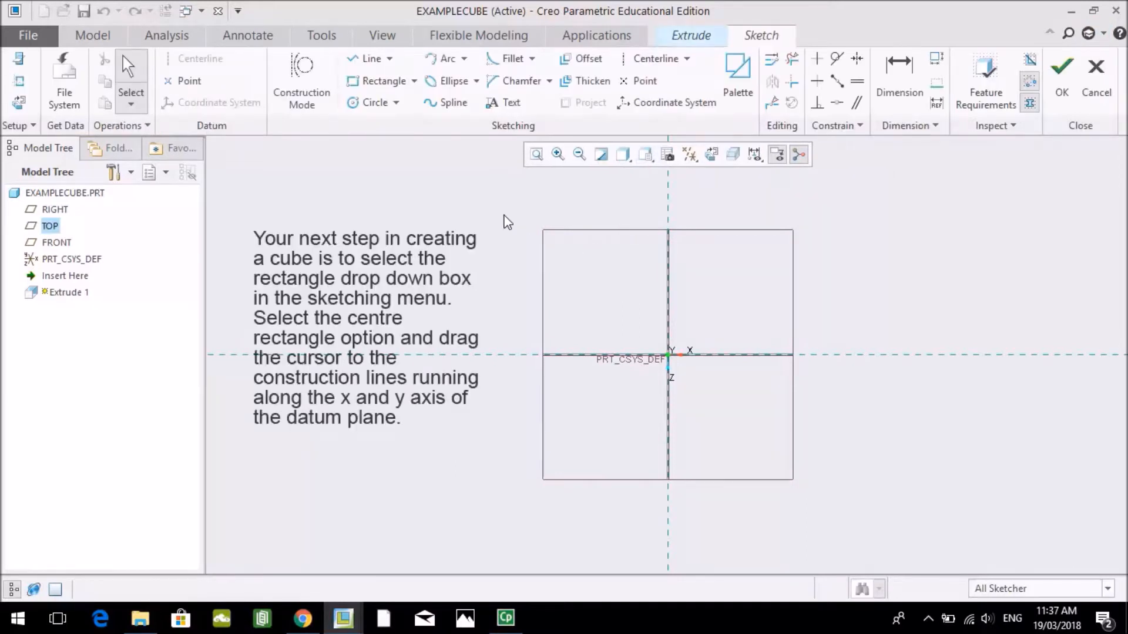
Sketch a center rectangle about 333 mm wide and 350 mm high, centred on the intersection of the X and Z axes
left_click(417, 83)
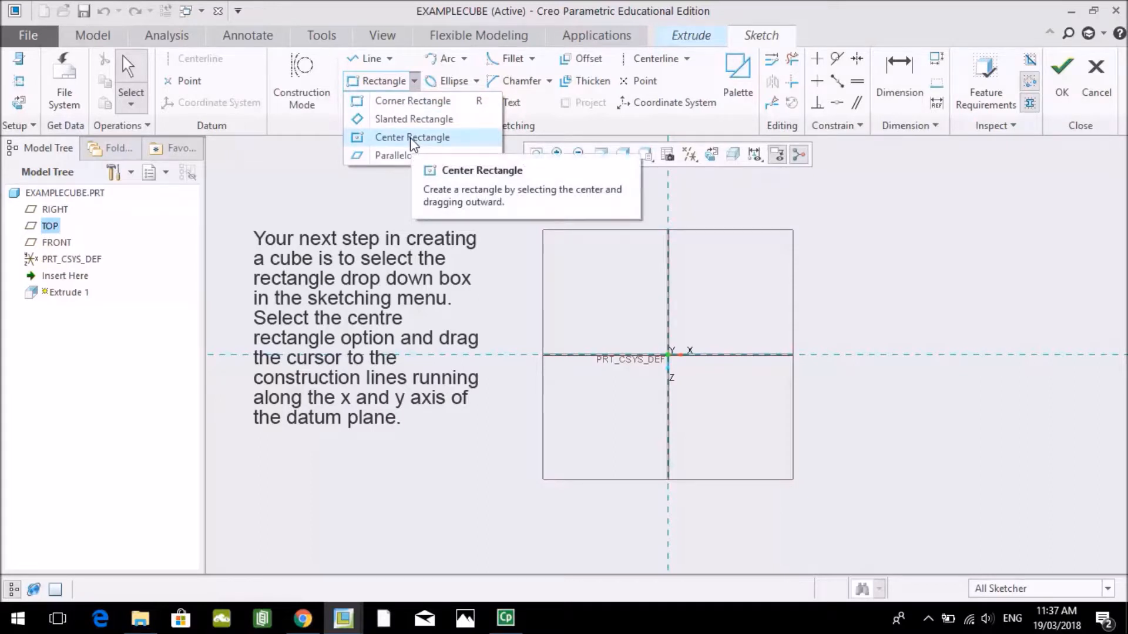
left_click(413, 139)
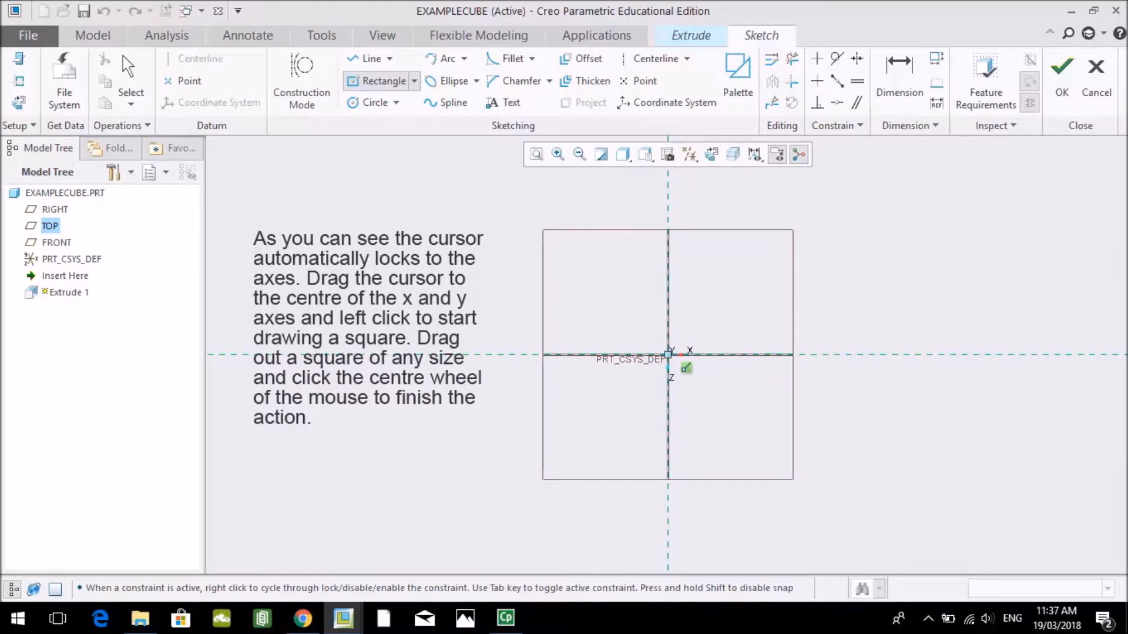
left_click(668, 355)
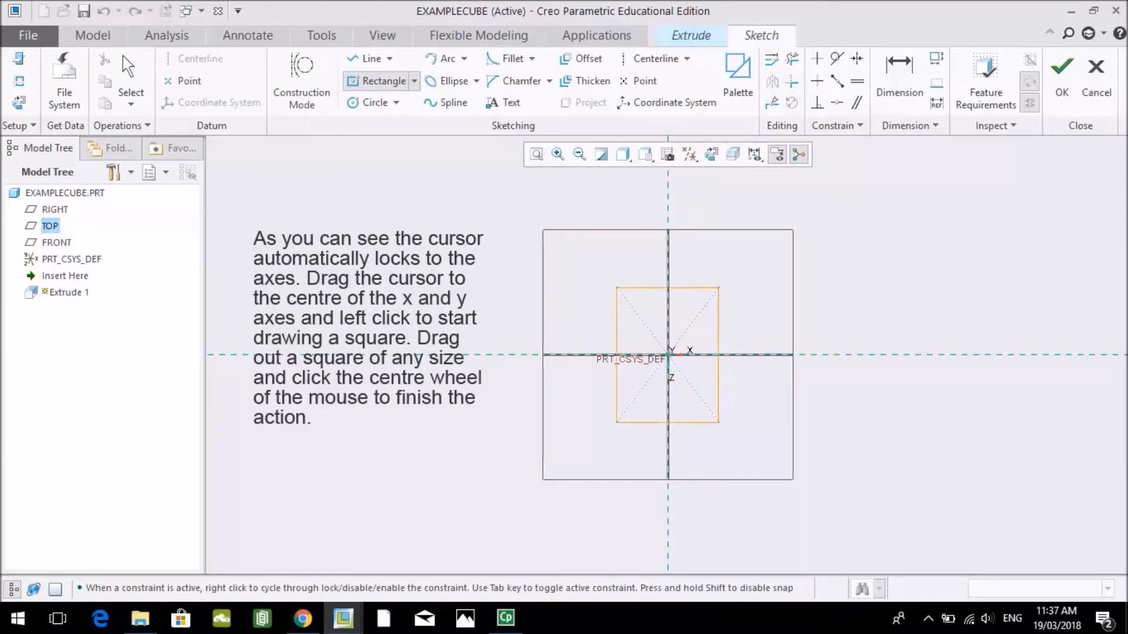
left_click(749, 270)
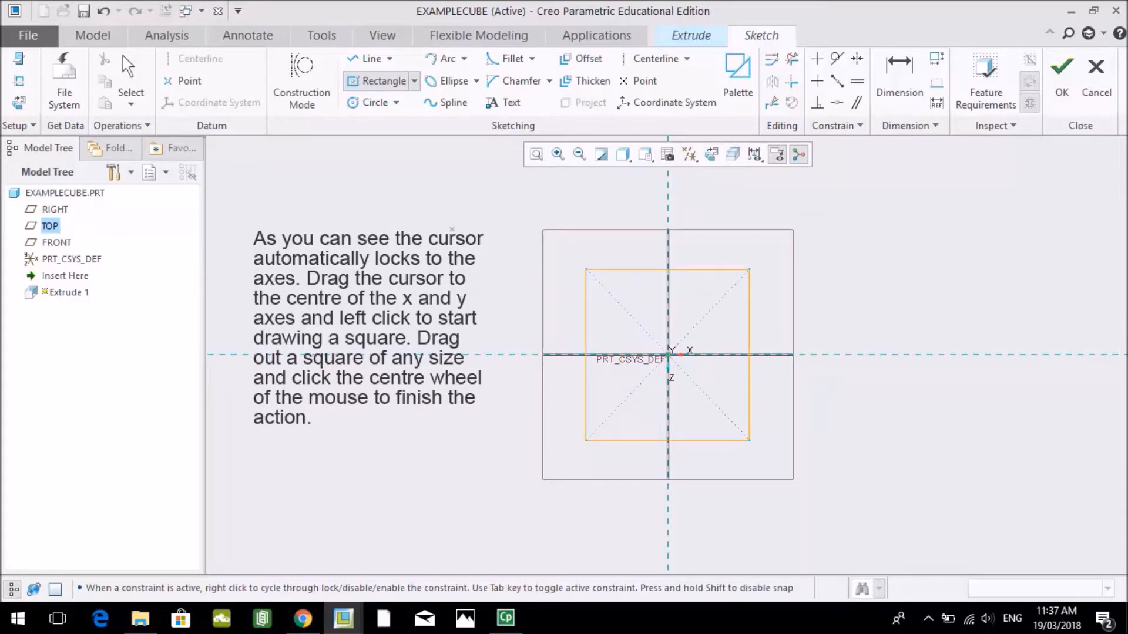
middle_click(452, 231)
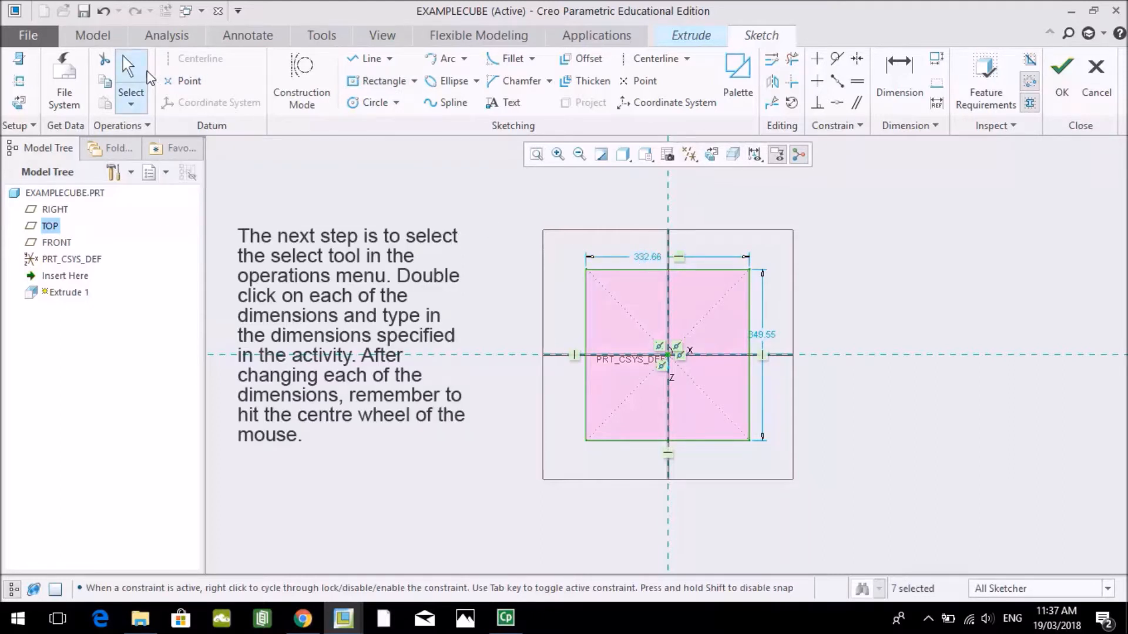
Set the rectangle's width and height to 300 mm each and finish the sketch
double_click(652, 261)
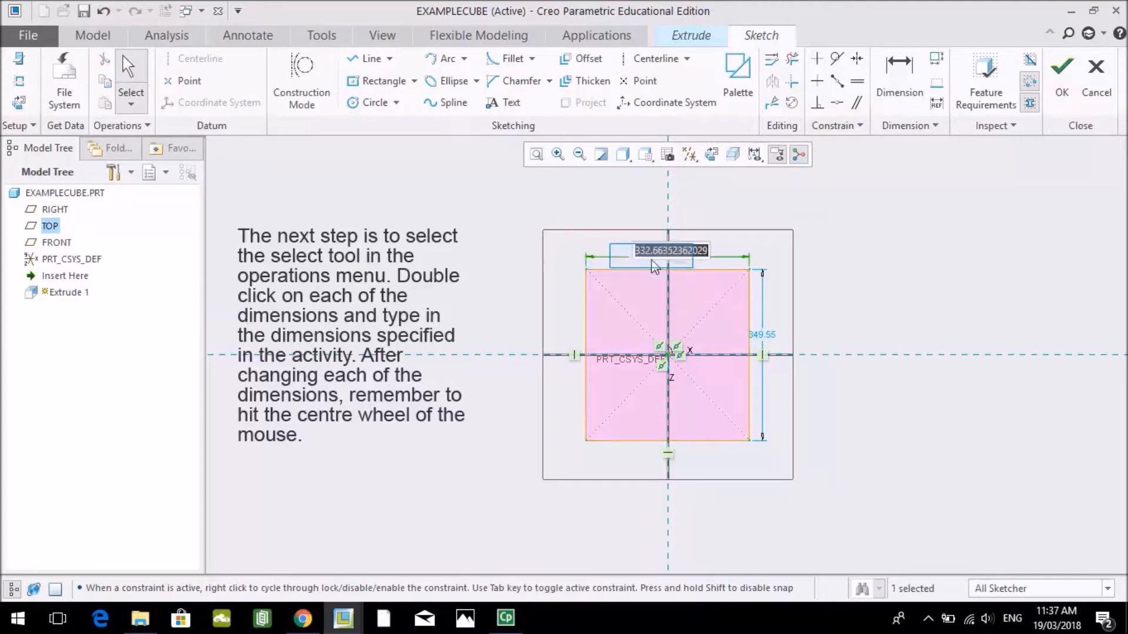
type("300")
middle_click(647, 270)
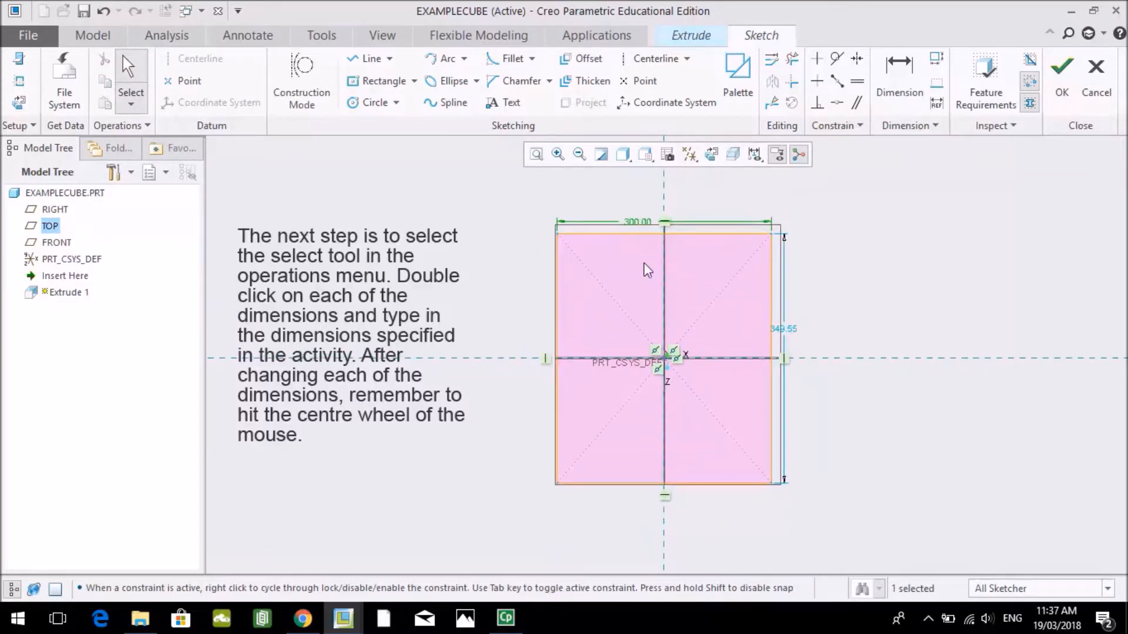
double_click(784, 329)
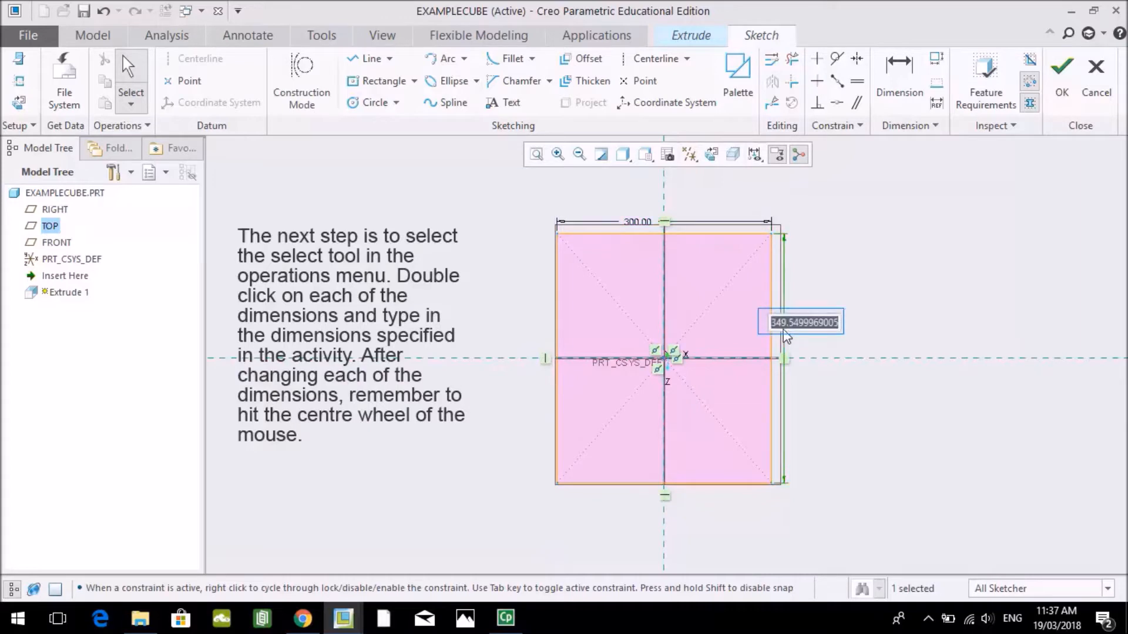
type("300")
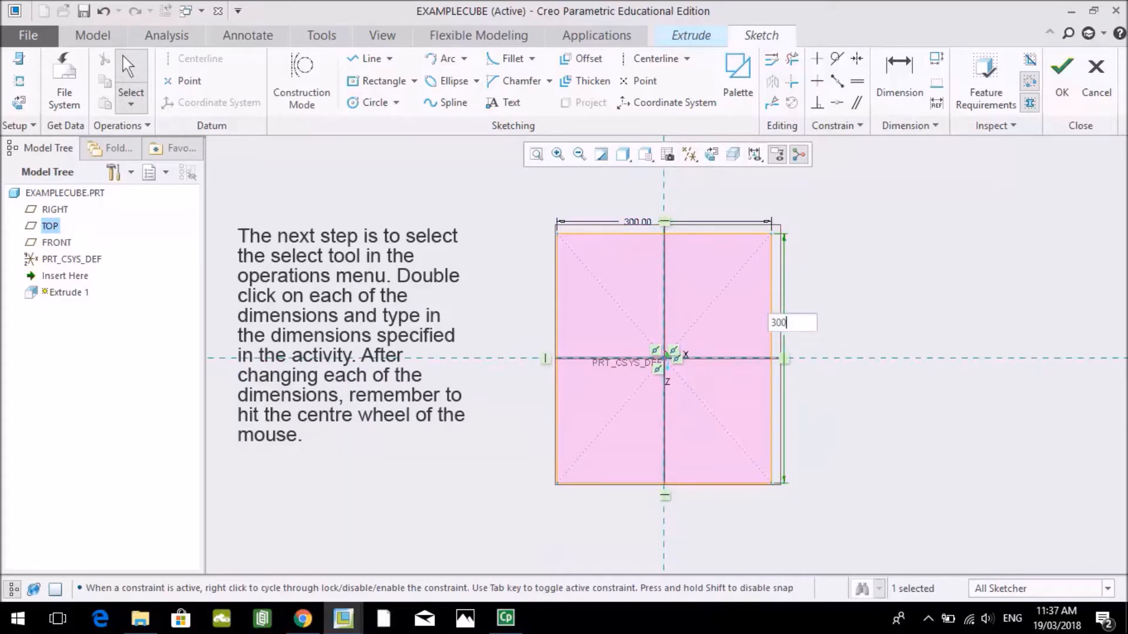
middle_click(786, 336)
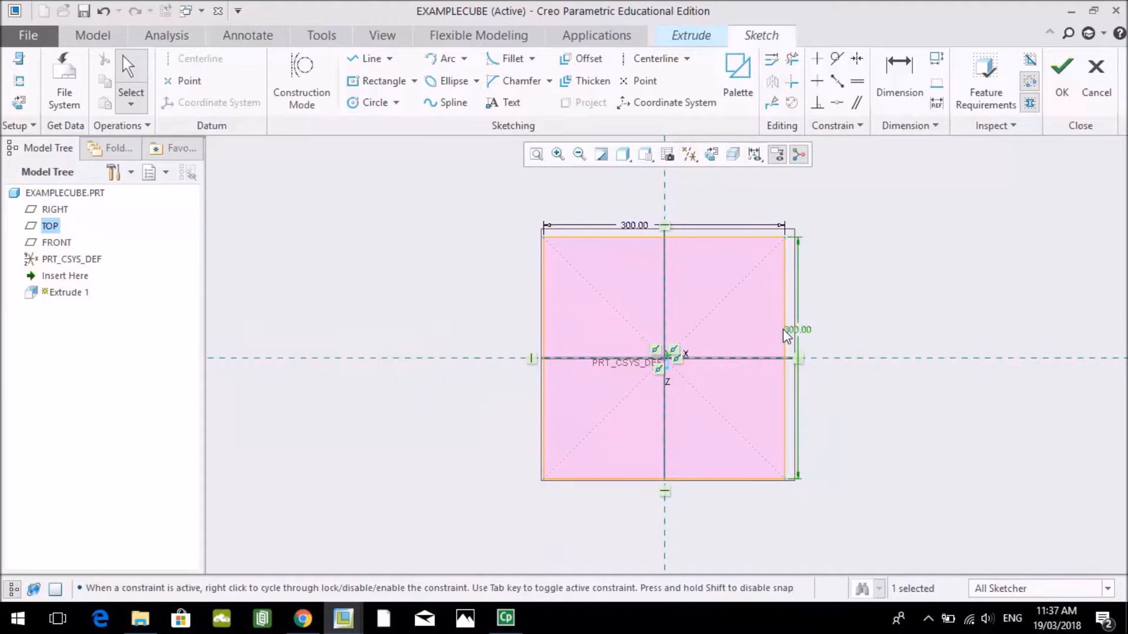
left_click(896, 293)
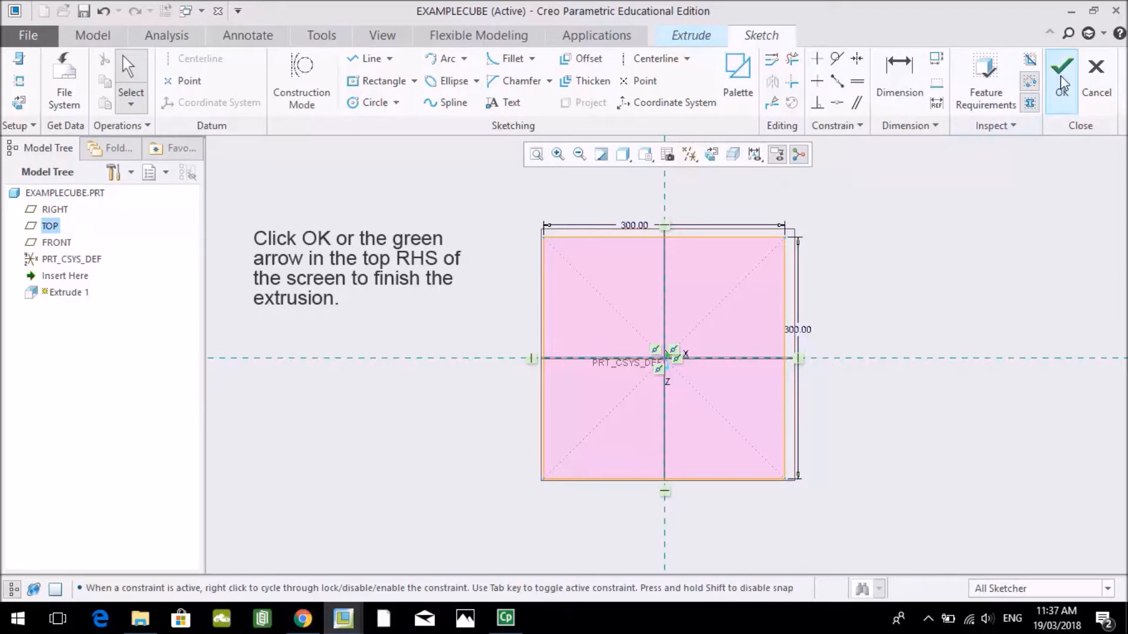
left_click(1051, 88)
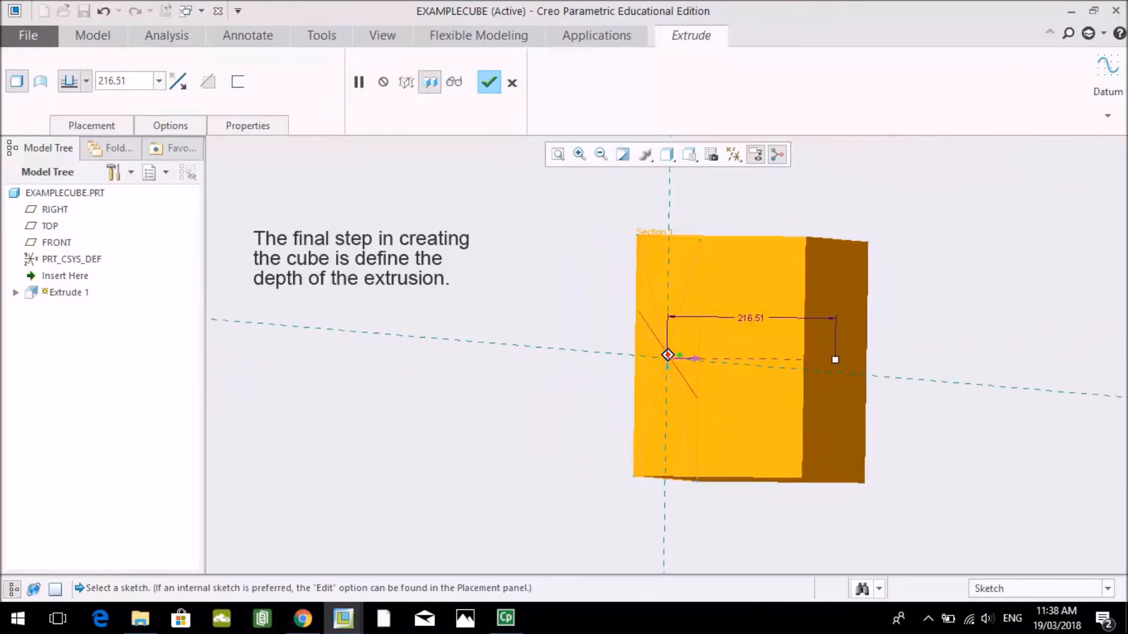
Try reversing the extrusion direction both ways and stretching the extrusion depth to 264.50 mm
left_click(697, 364)
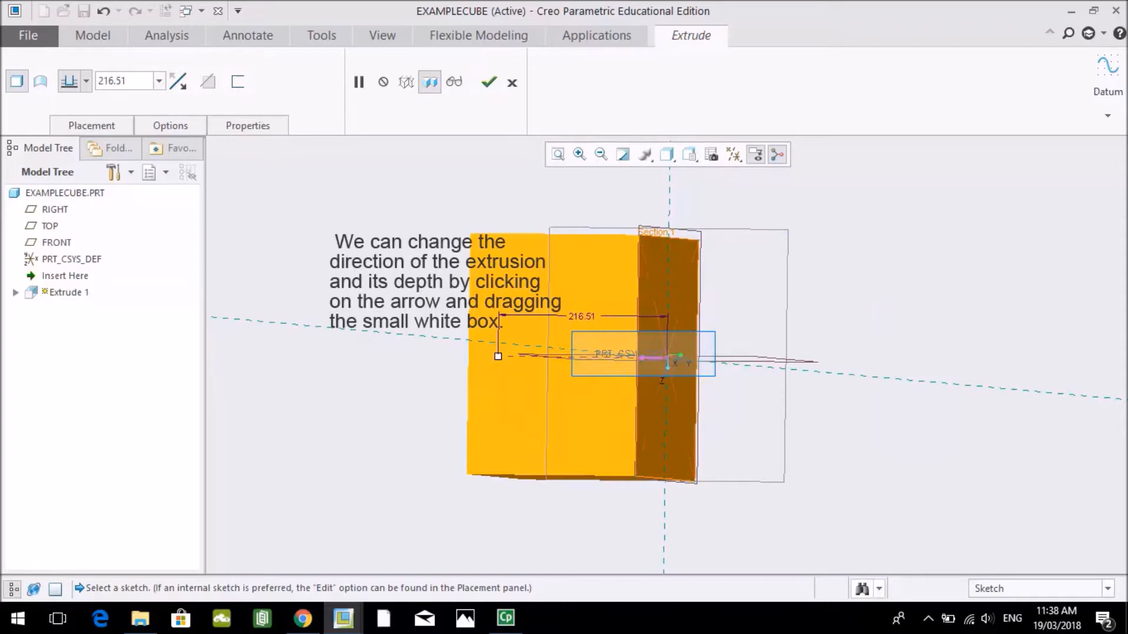
left_click(651, 364)
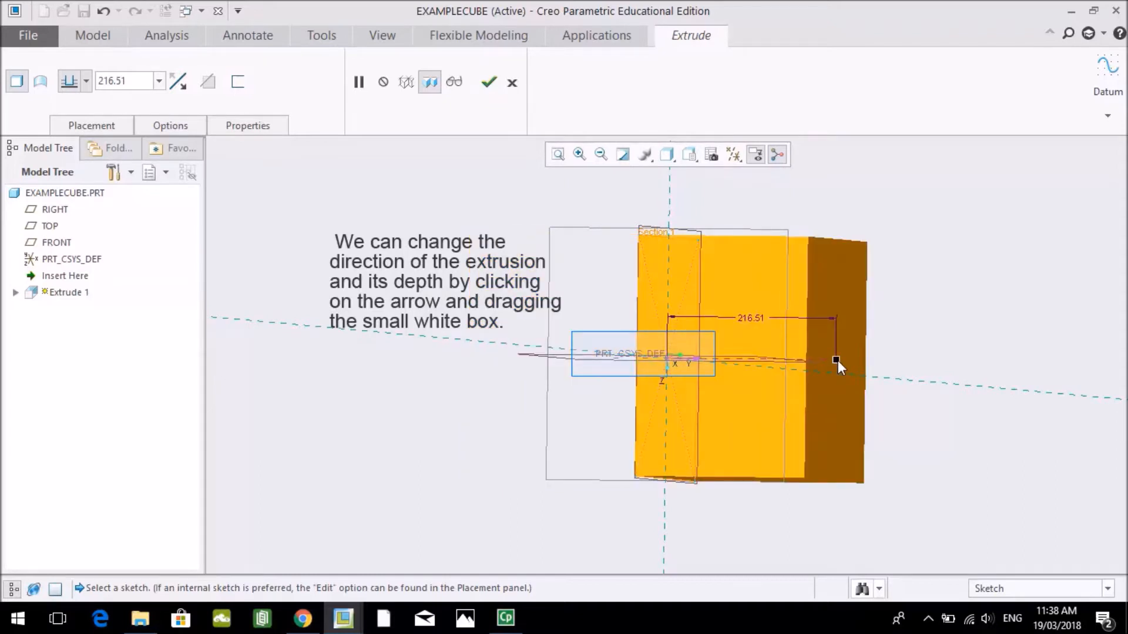
left_click_drag(837, 361, 873, 360)
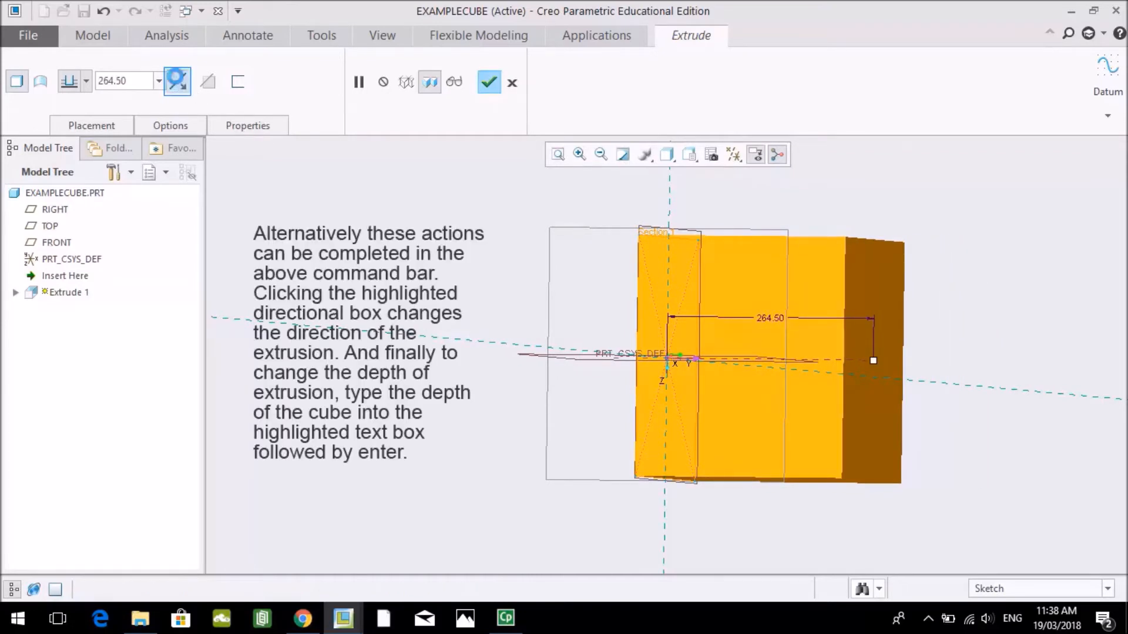
left_click(178, 82)
left_click(178, 83)
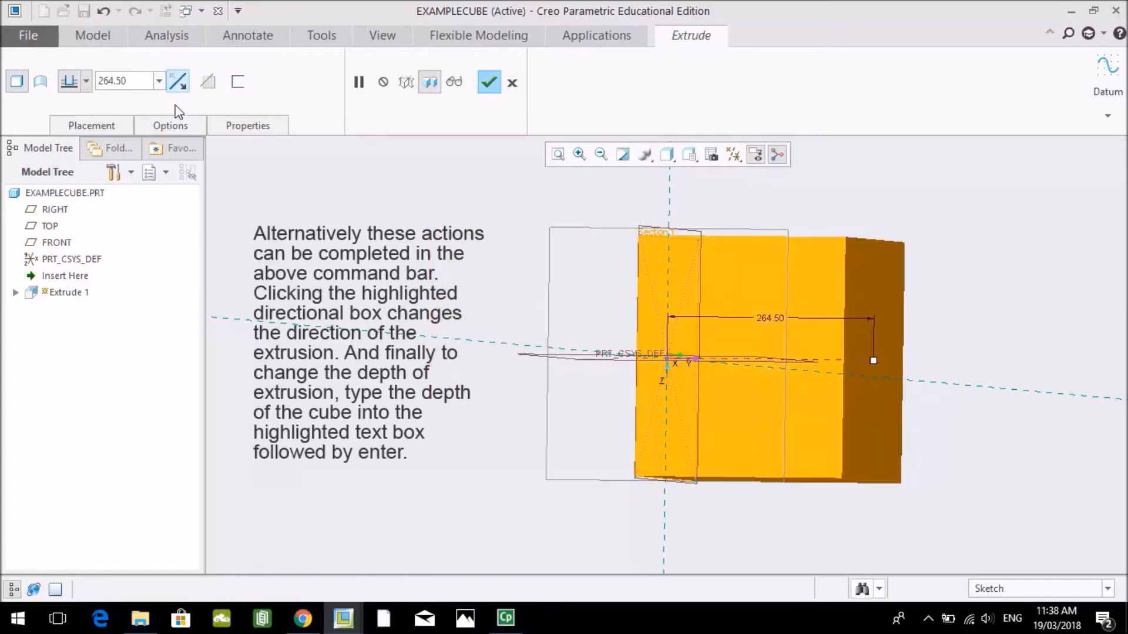
Set the extrusion depth to 300 mm and complete the extrusion of the square
left_click_drag(134, 78, 101, 77)
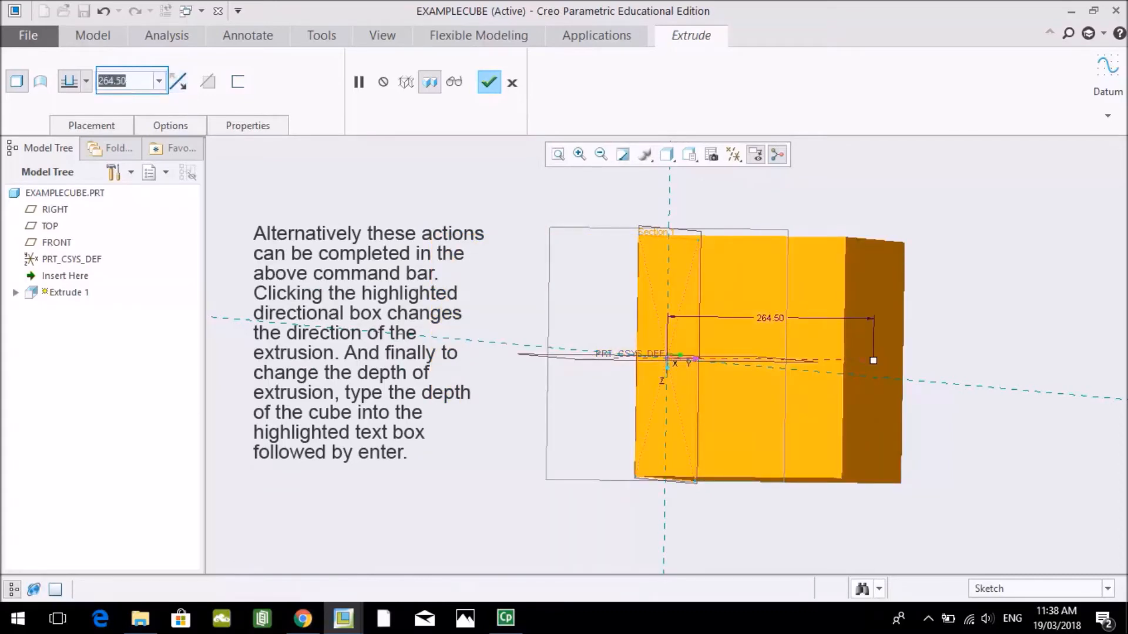
type("300")
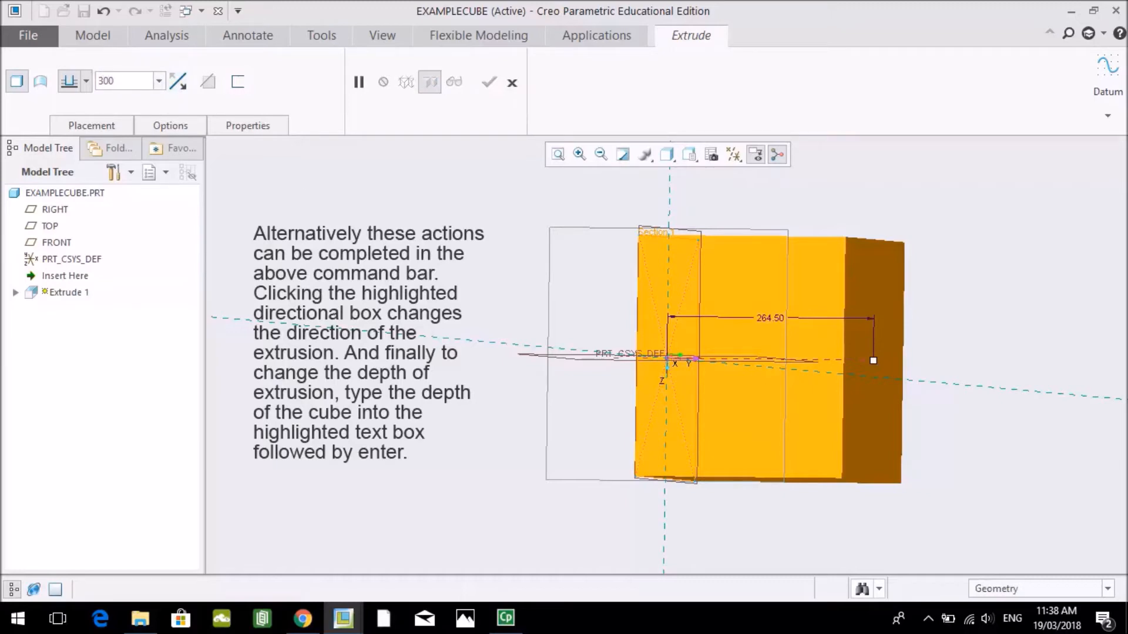
key("Return")
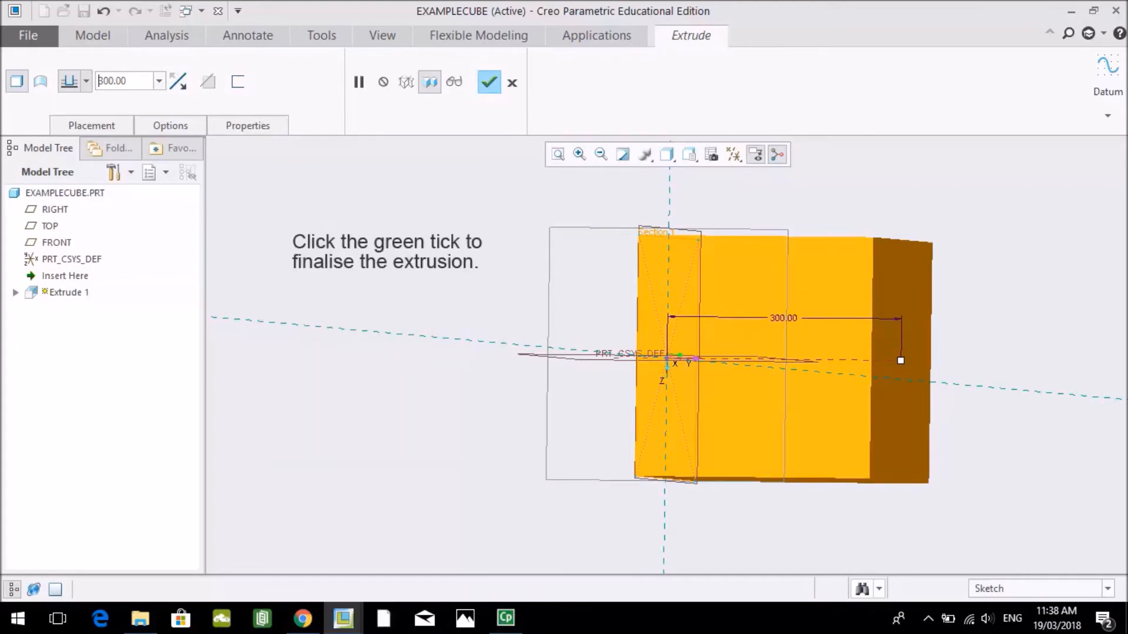
left_click(491, 83)
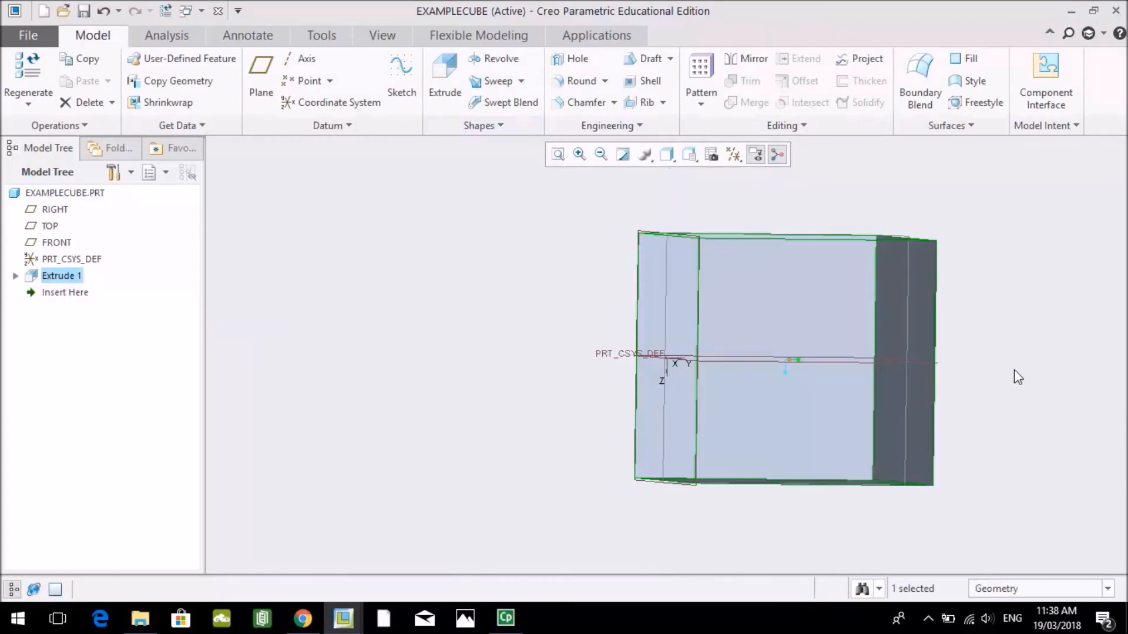
mouse_move(1048, 337)
middle_mouse_down()
mouse_move(952, 360)
mouse_move(881, 356)
mouse_move(822, 376)
mouse_move(782, 353)
mouse_move(734, 376)
mouse_move(769, 411)
mouse_move(816, 376)
mouse_move(769, 382)
mouse_move(728, 364)
mouse_move(763, 347)
mouse_move(785, 359)
mouse_move(579, 352)
middle_mouse_up()
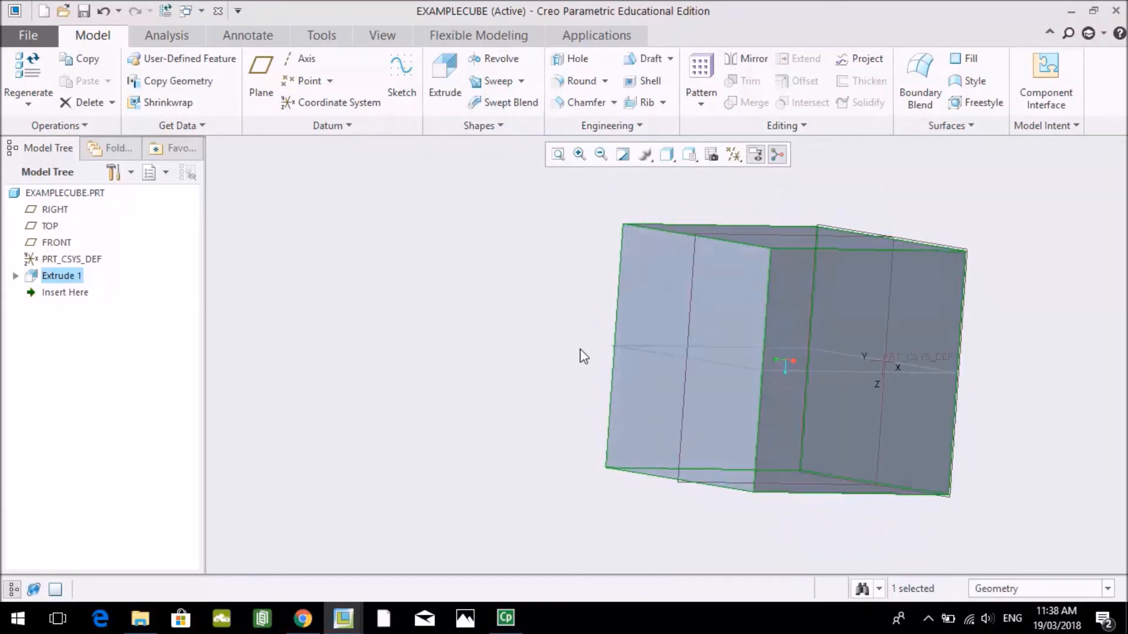
left_click(607, 159)
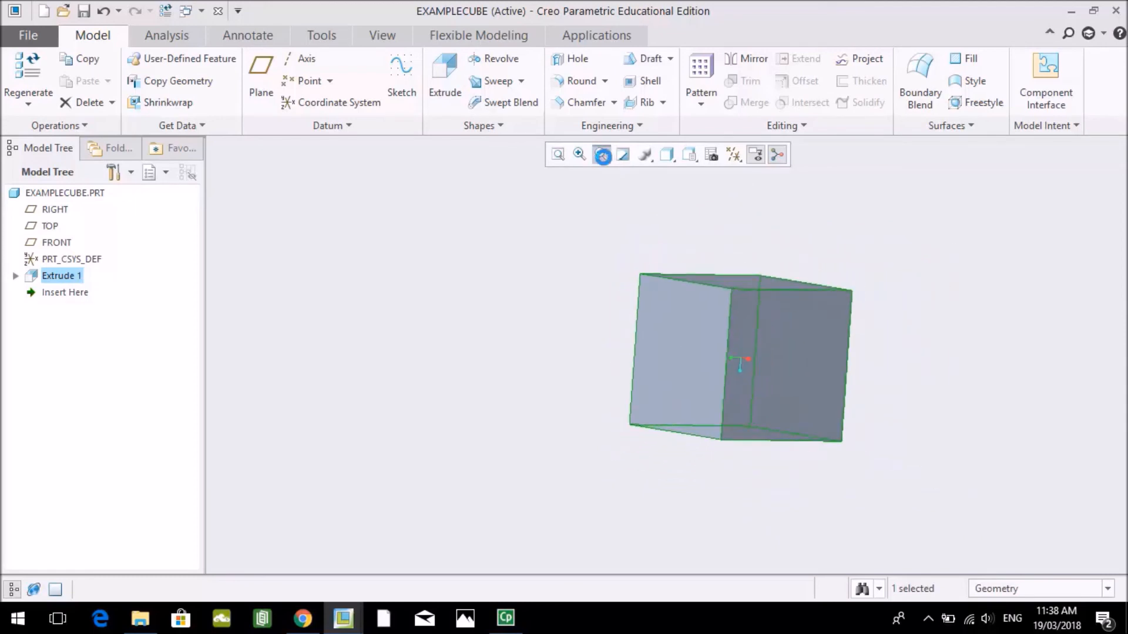